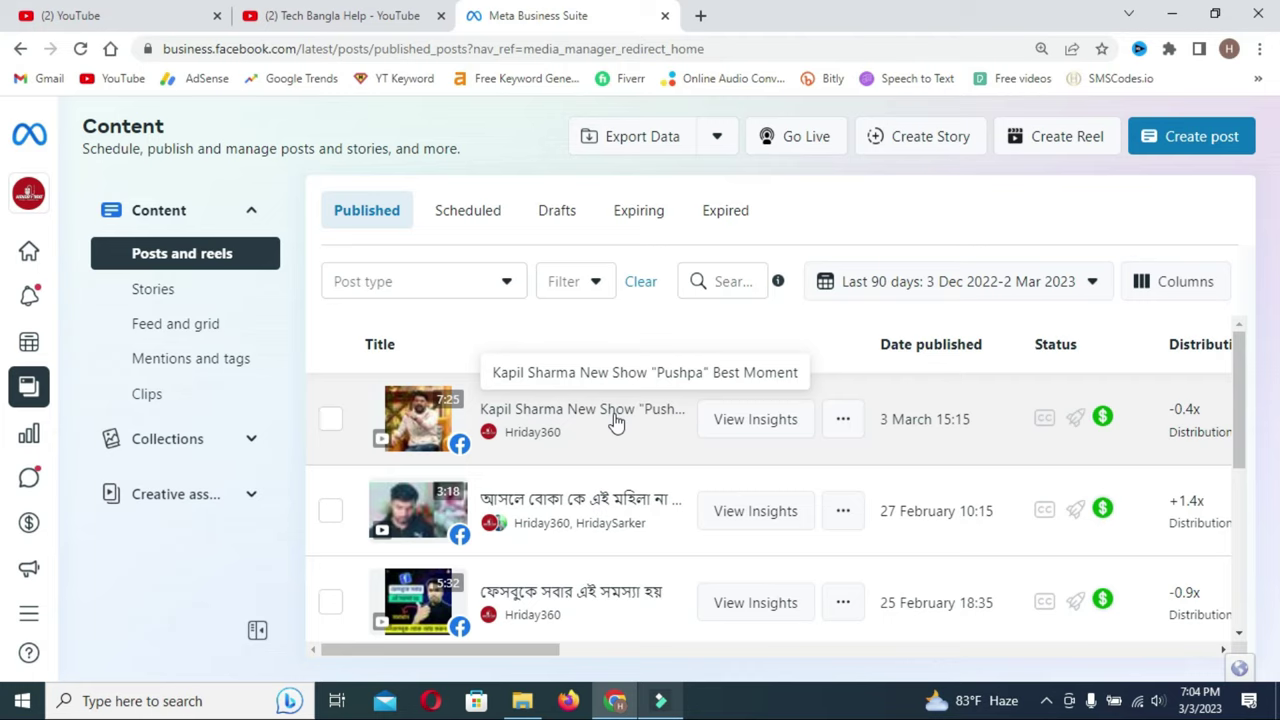
mouse_move(1104, 424)
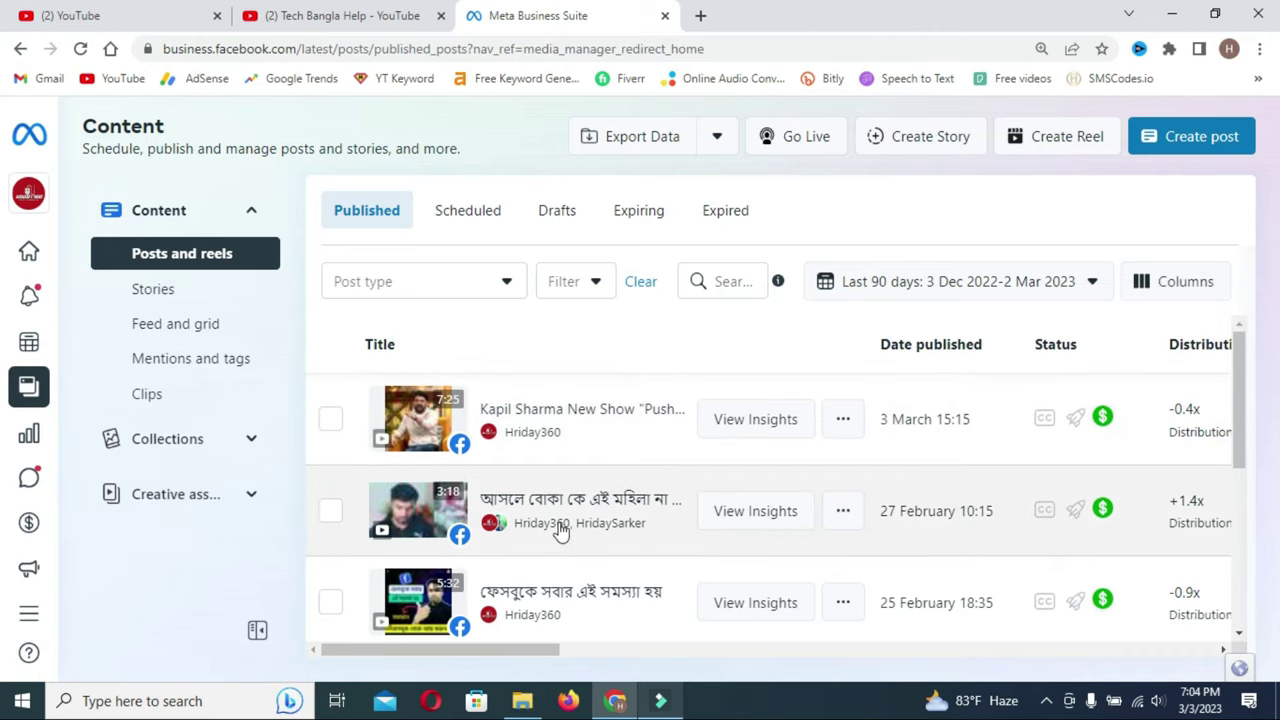
scroll(561, 531, down, 1)
scroll(612, 535, up, 1)
Step: Switch to the YouTube home page and search for "kapil sharma show"
key(ctrl+1)
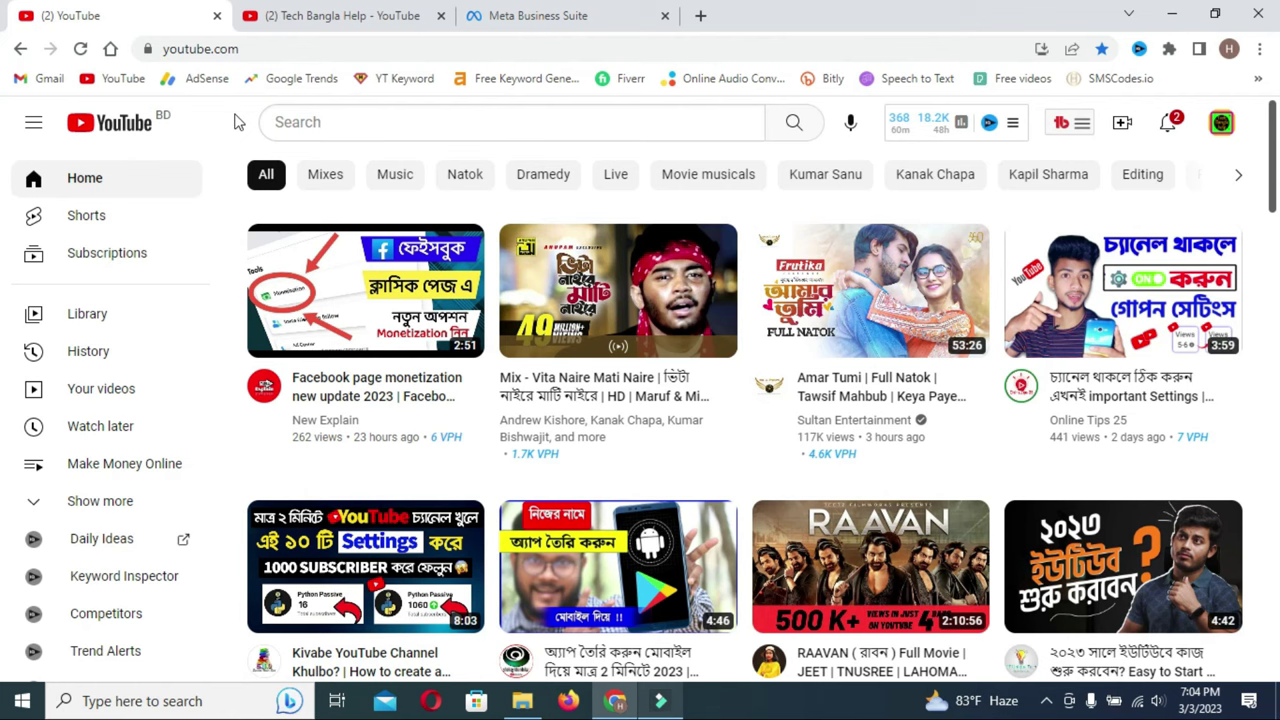
click(298, 120)
text(kapil sharma show)
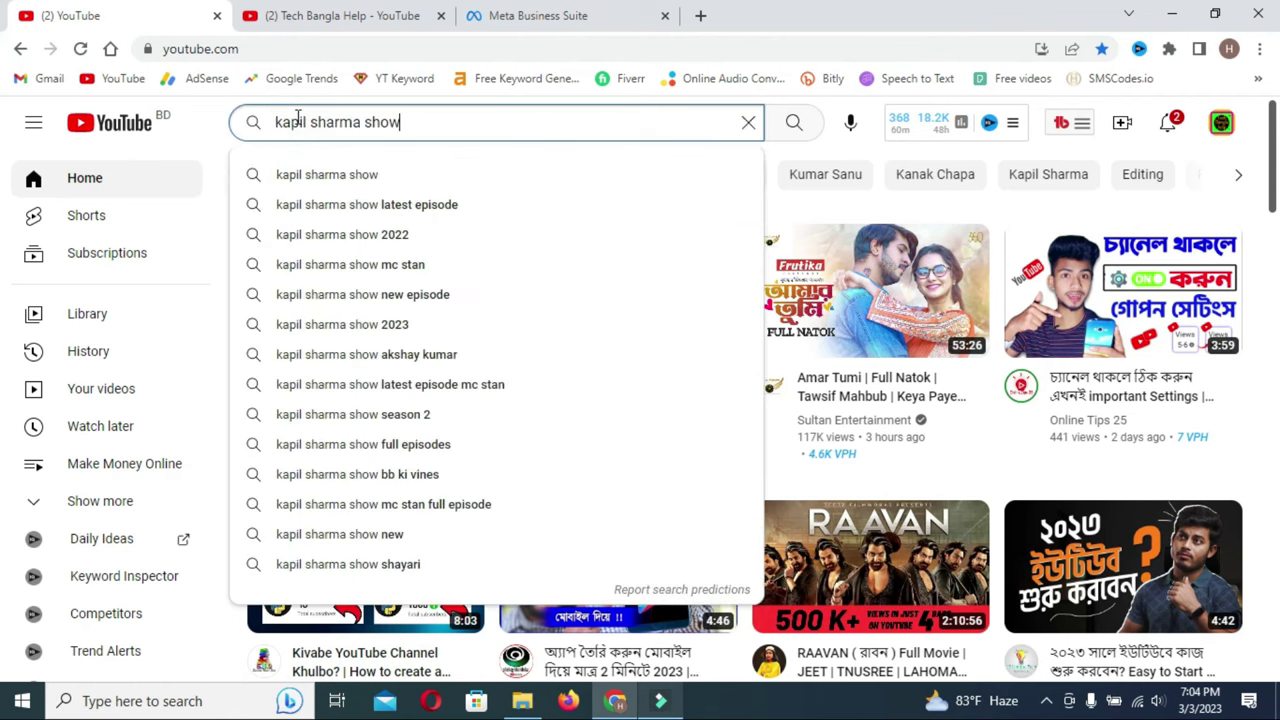
click(792, 128)
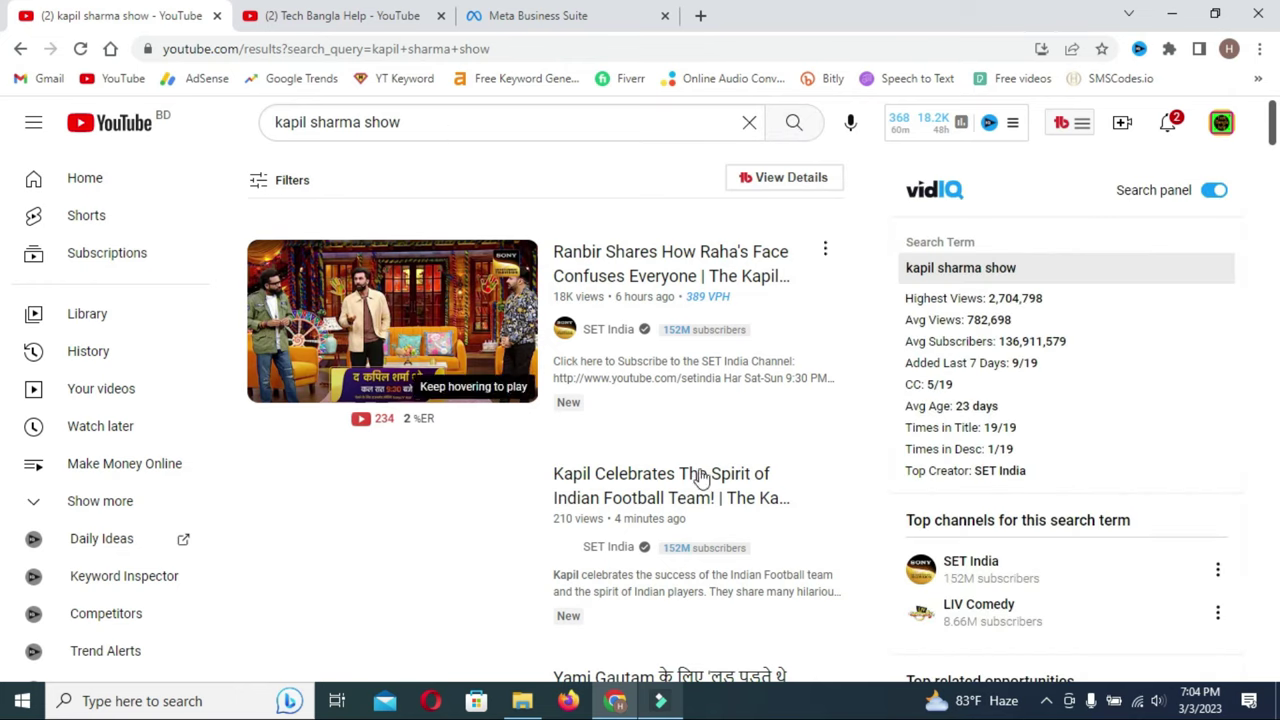
Step: Examine the YouTube search results for Kapil Sharma Show videos, including titles, channels, durations and publication times
scroll(785, 500, down, 1)
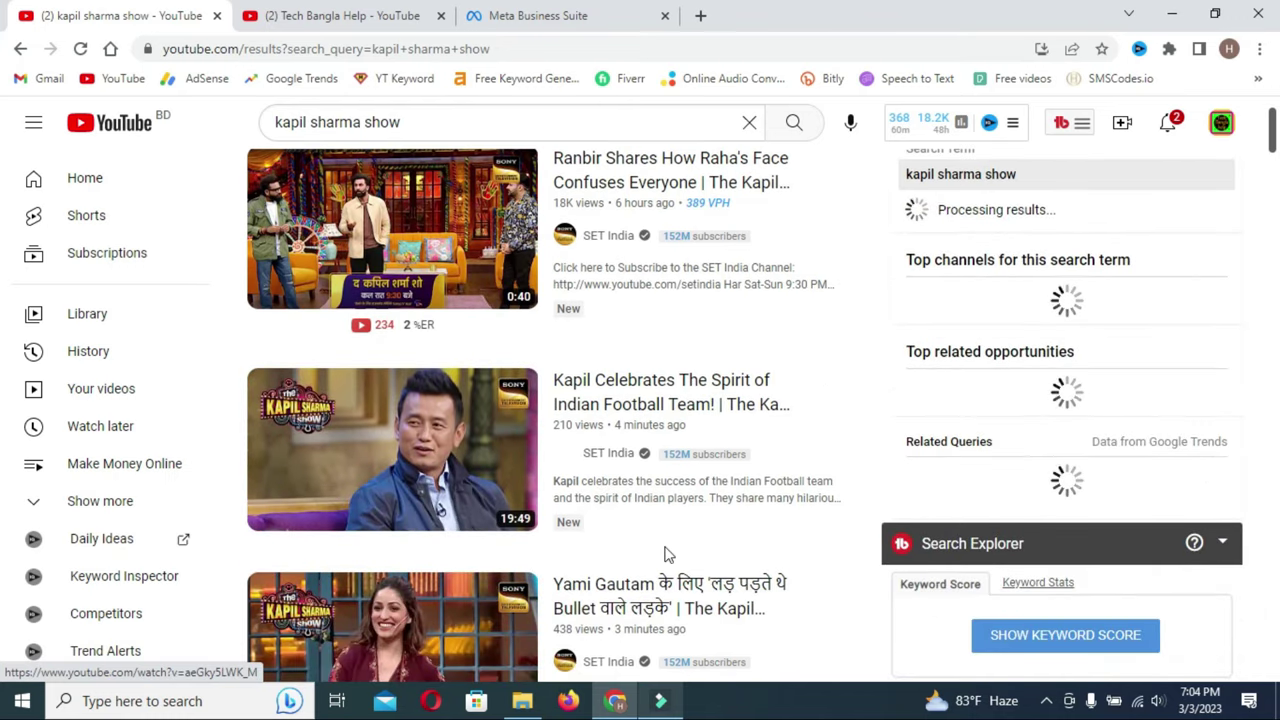
scroll(649, 350, up, 1)
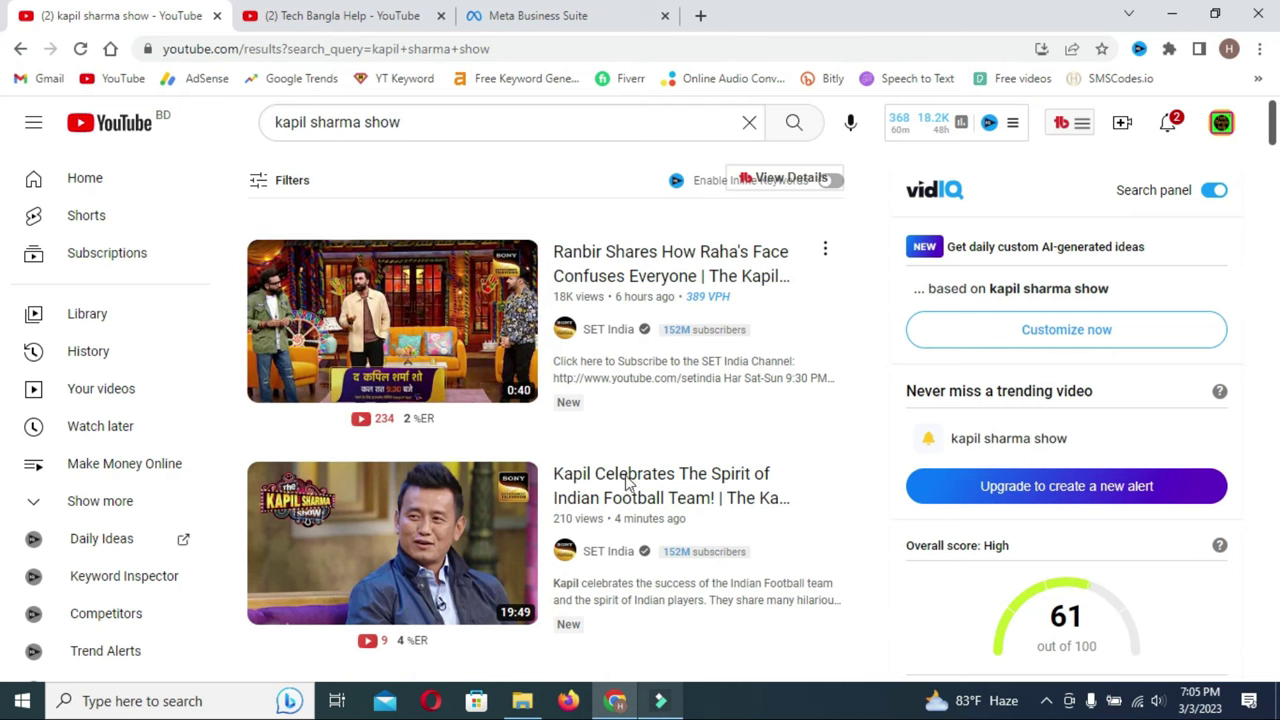
scroll(625, 487, down, 1)
scroll(711, 478, down, 1)
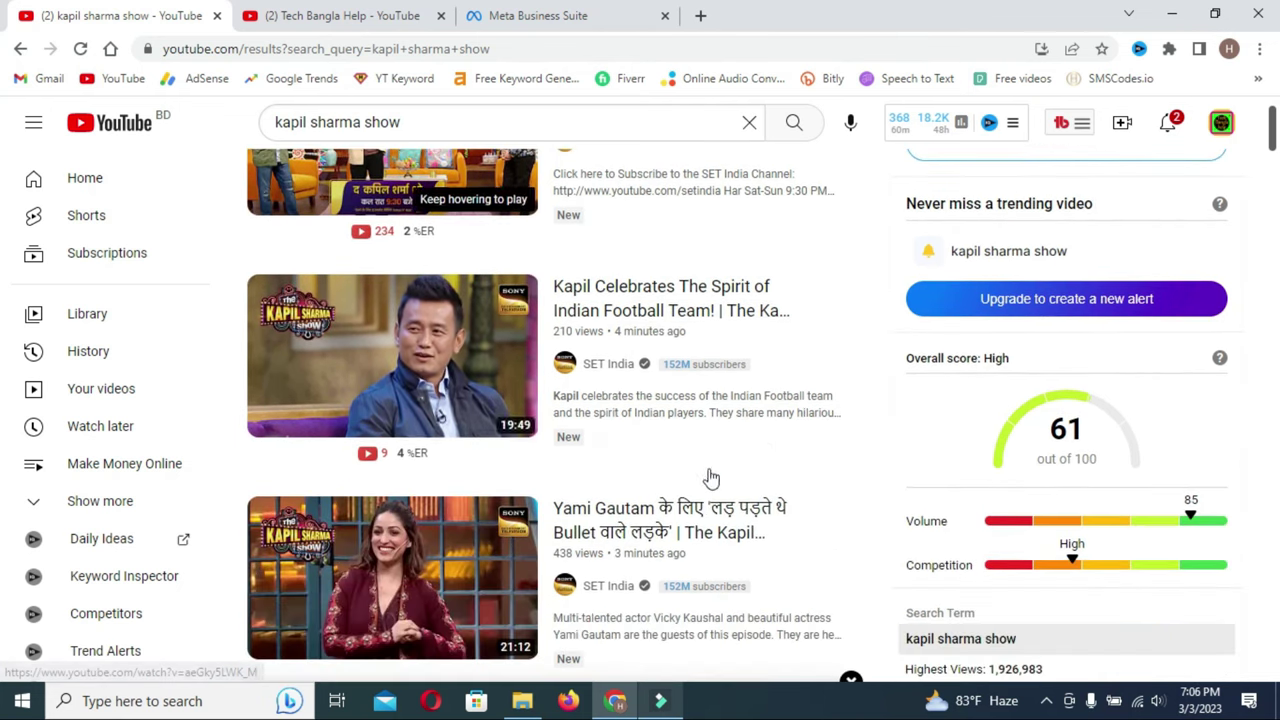
scroll(711, 478, down, 1)
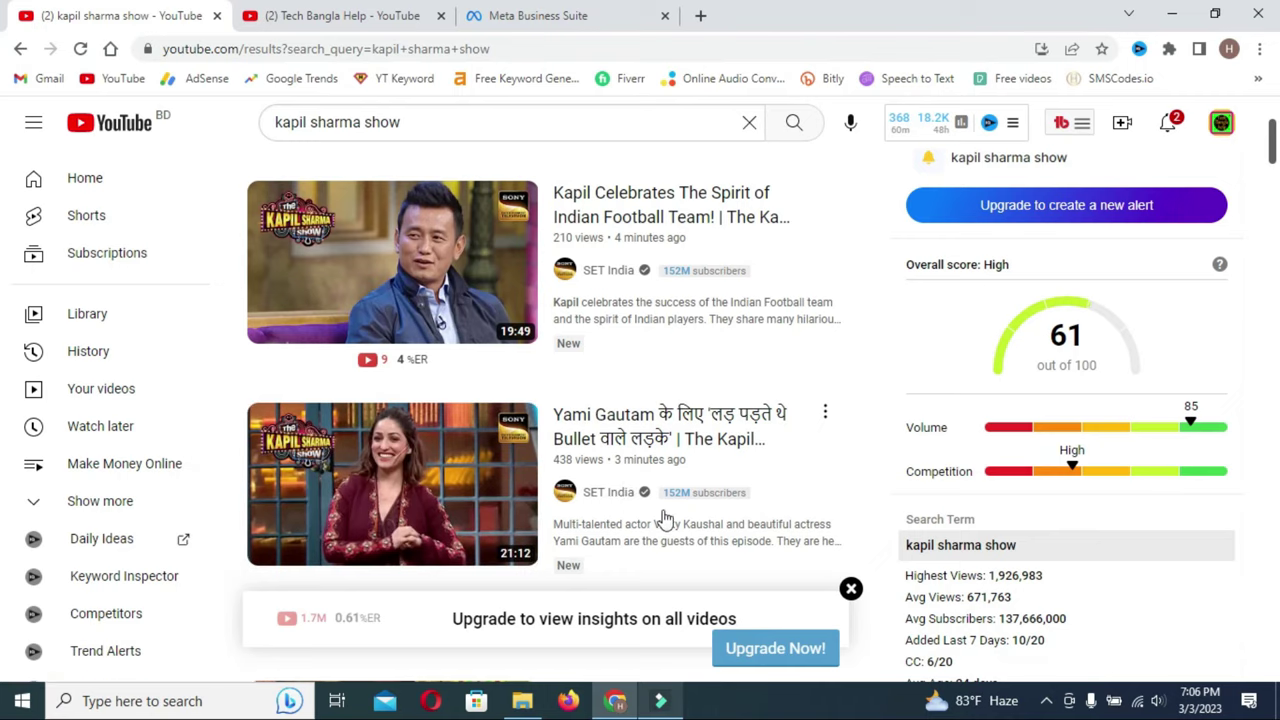
scroll(663, 518, up, 3)
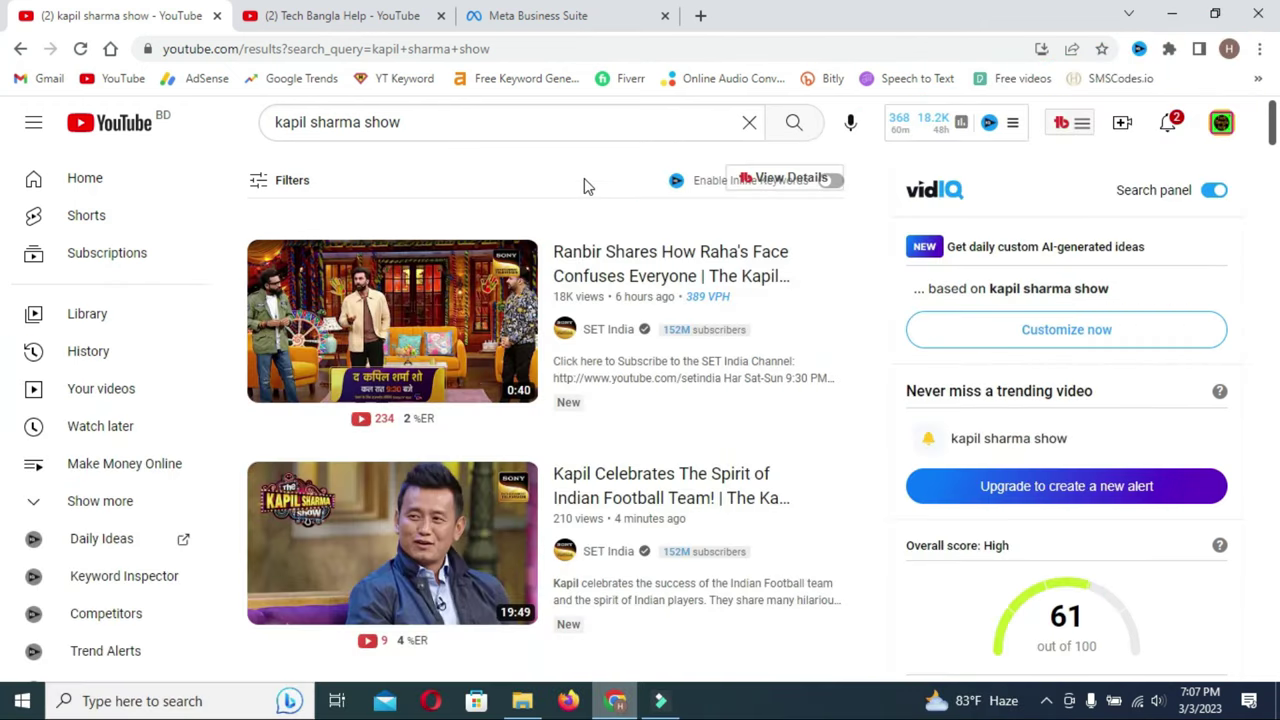
scroll(608, 232, down, 2)
scroll(605, 232, down, 1)
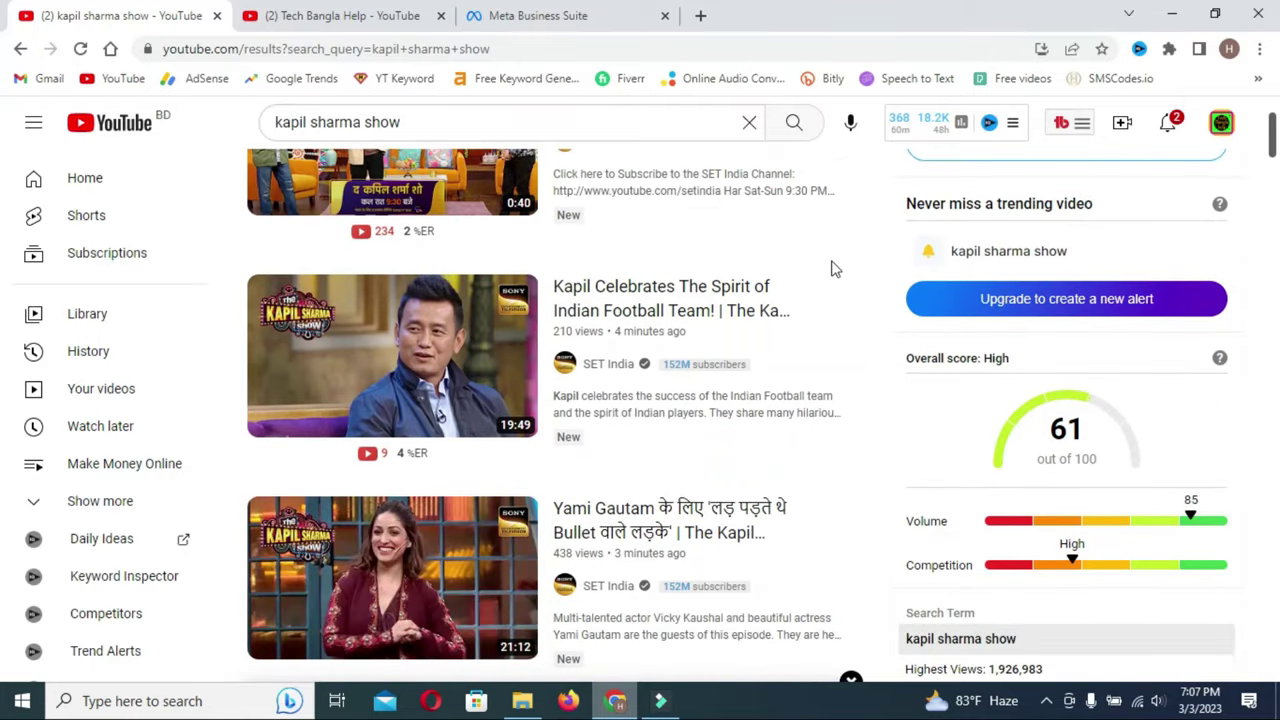
Step: Switch to File Explorer and locate yesterday's y2mate.com Kapil Sharma Show video in the Downloads folder
click(522, 703)
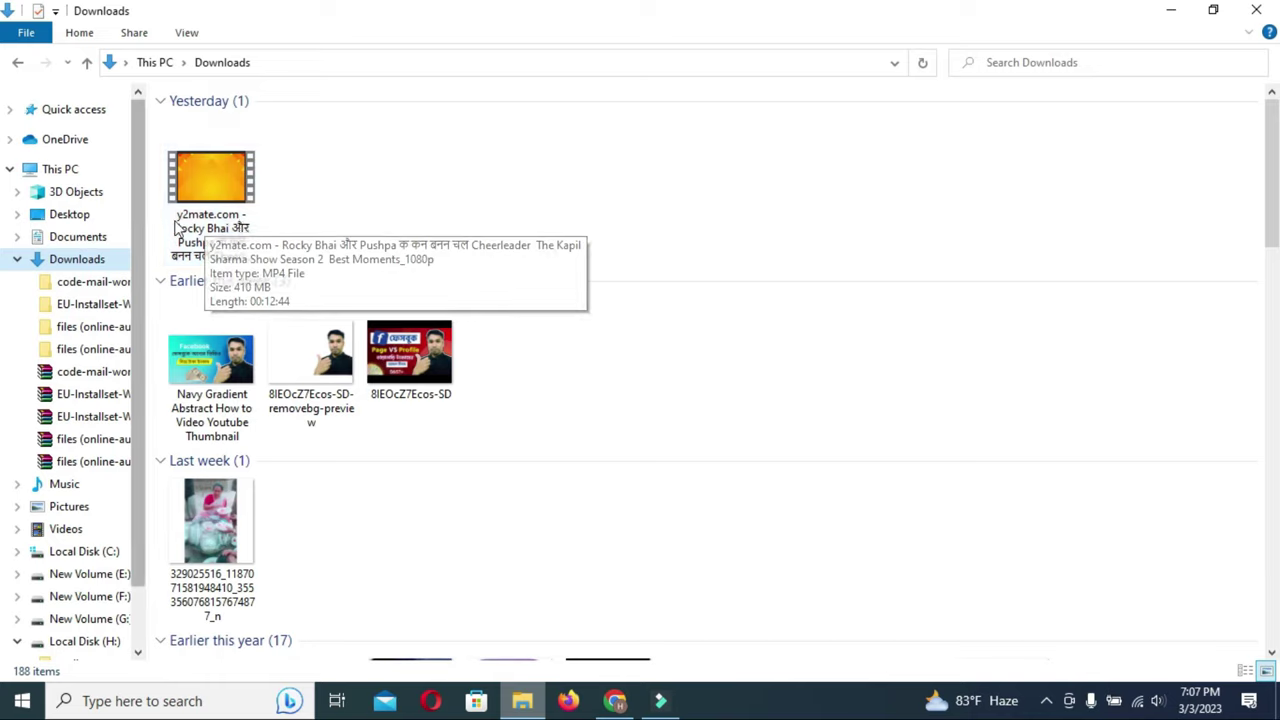
click(241, 244)
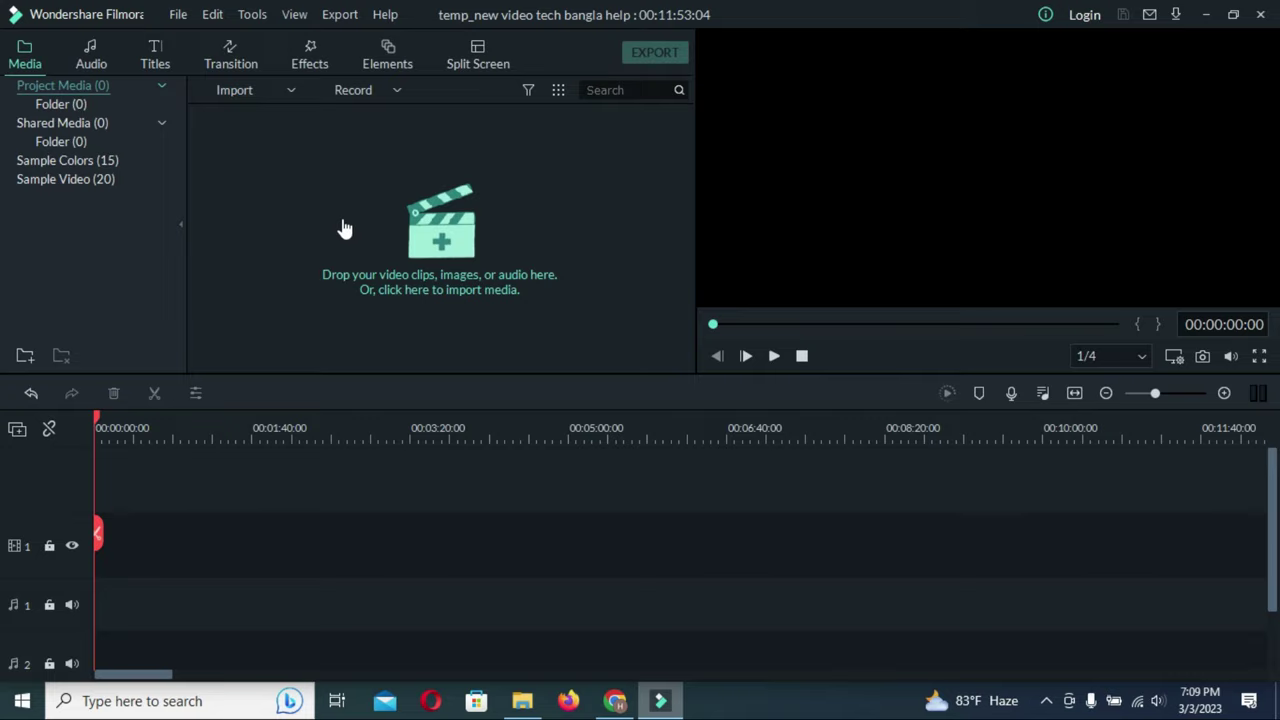
Step: In Filmora, import the y2mate.com Rocky Bhai video from Downloads and place it at the start of video track 1
key(ctrl+z)
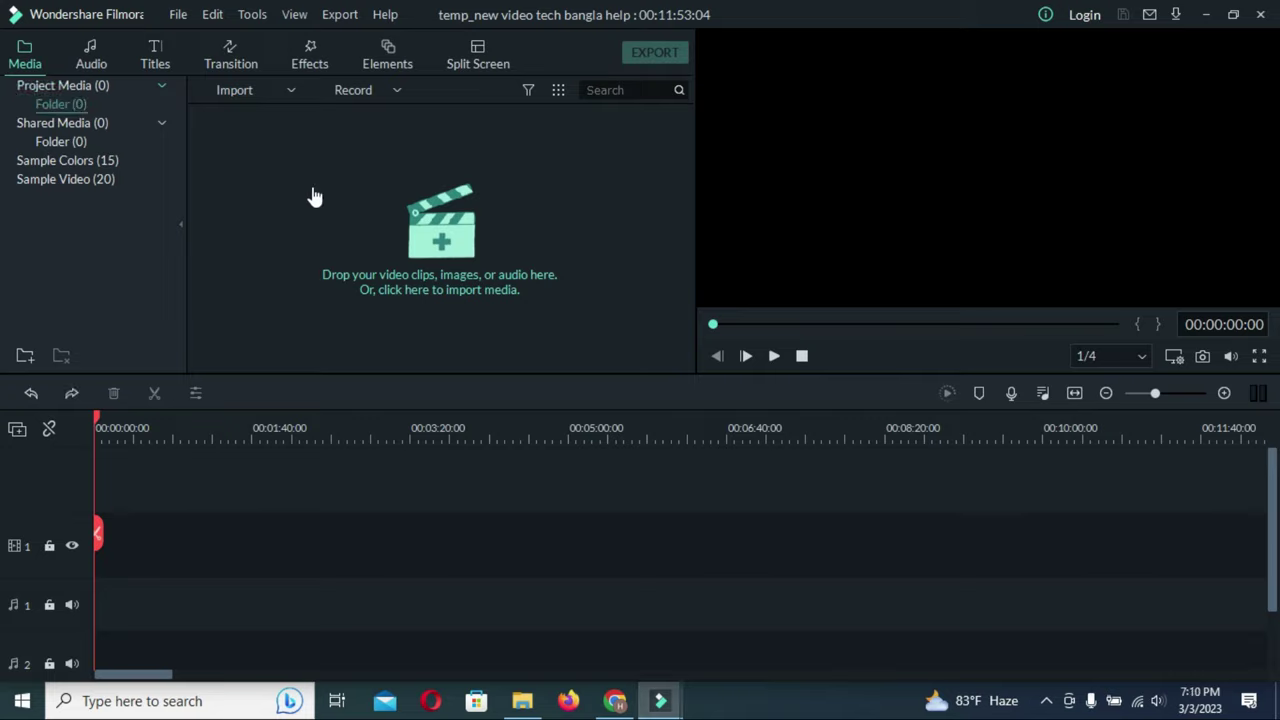
click(251, 91)
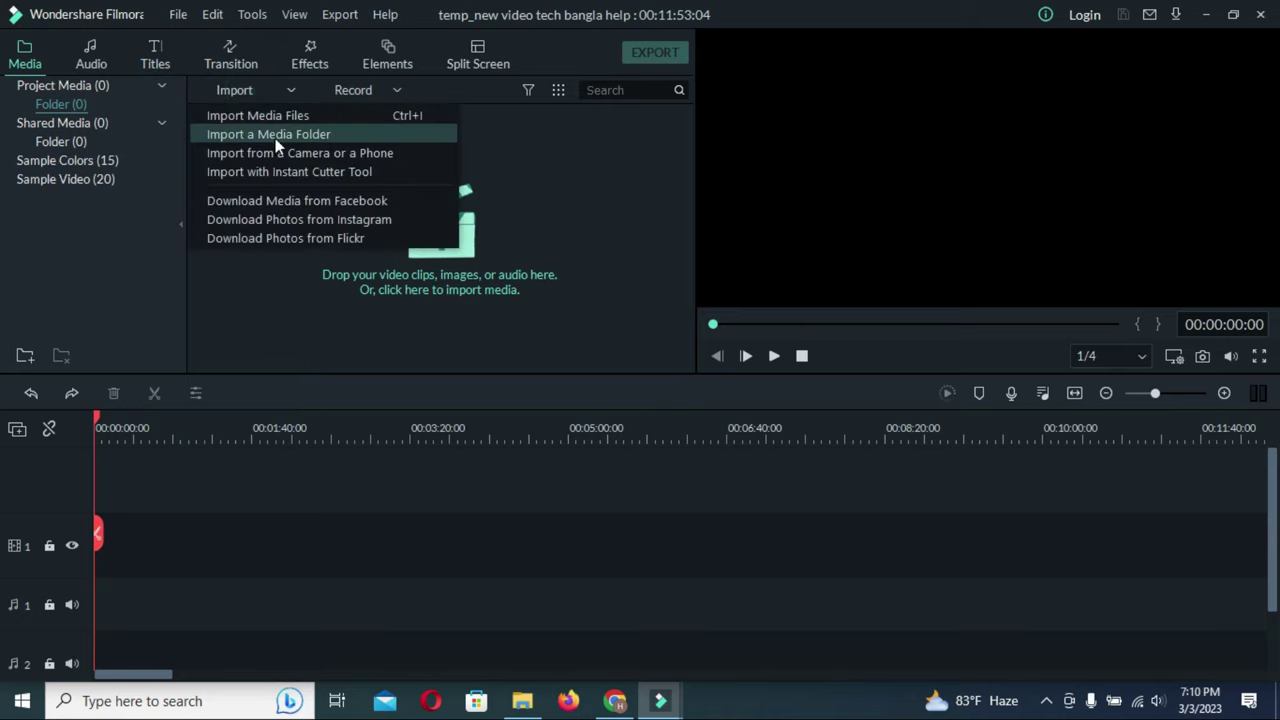
click(292, 115)
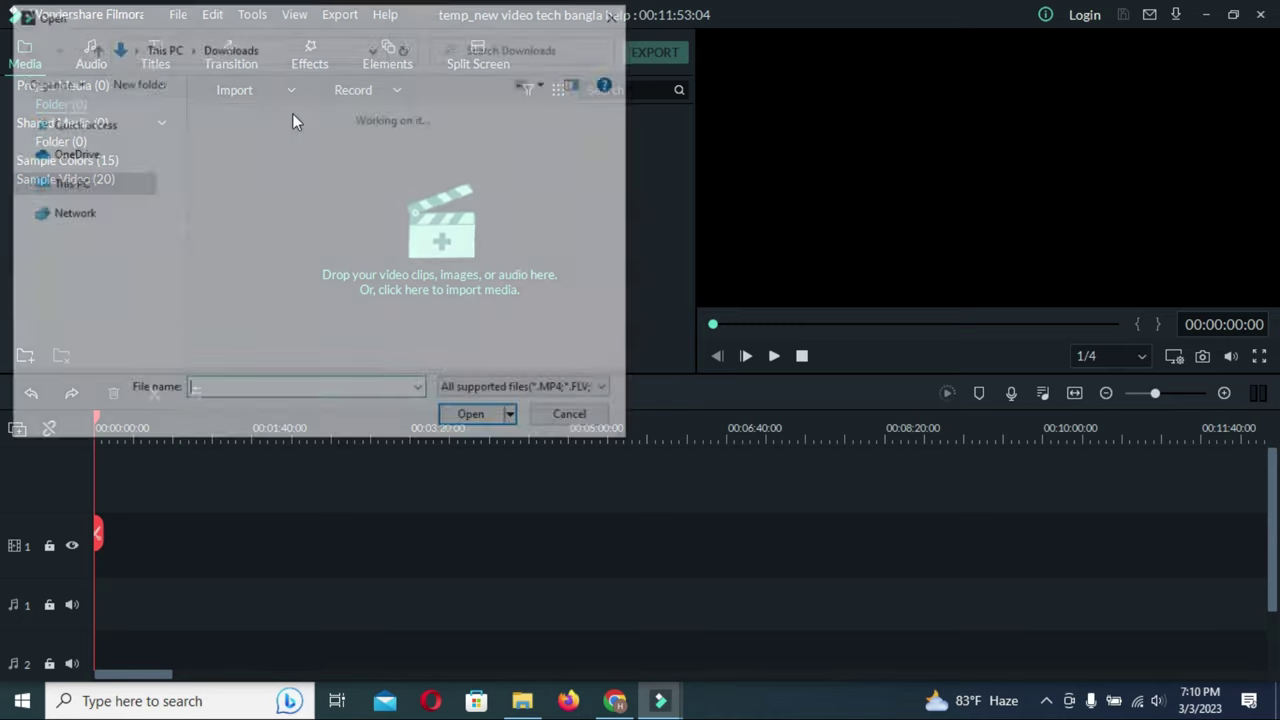
click(219, 200)
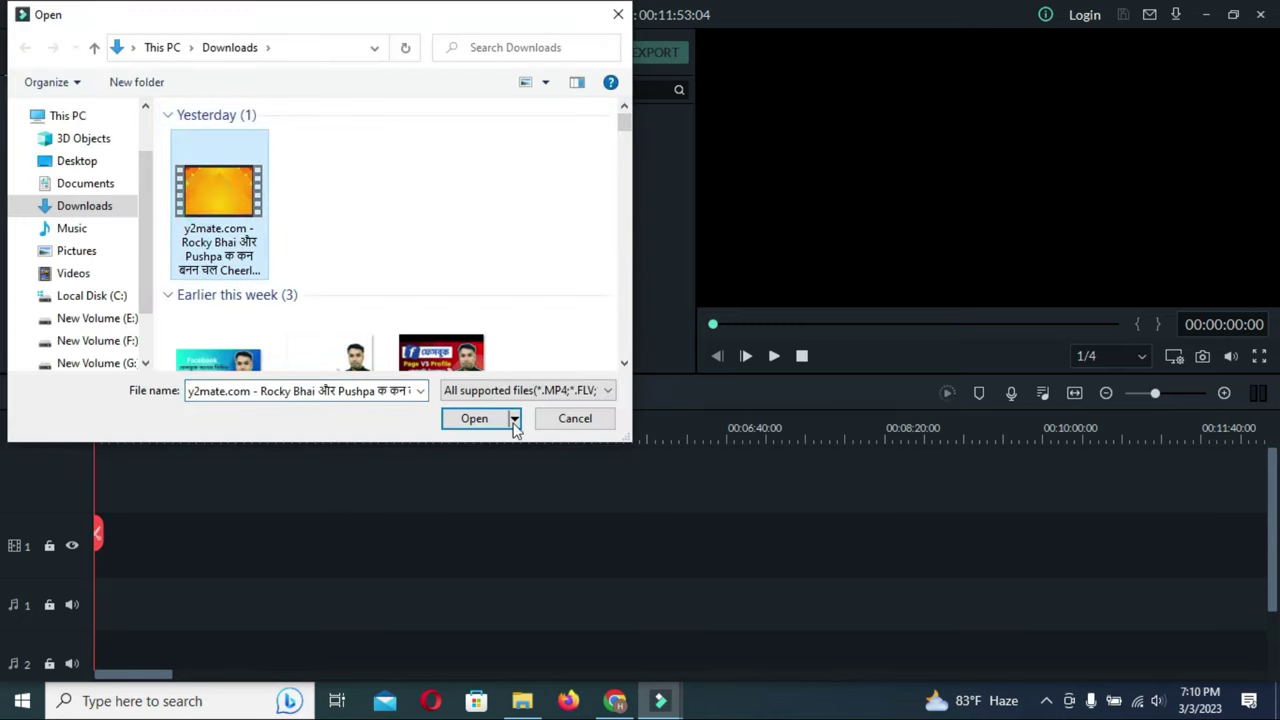
click(471, 420)
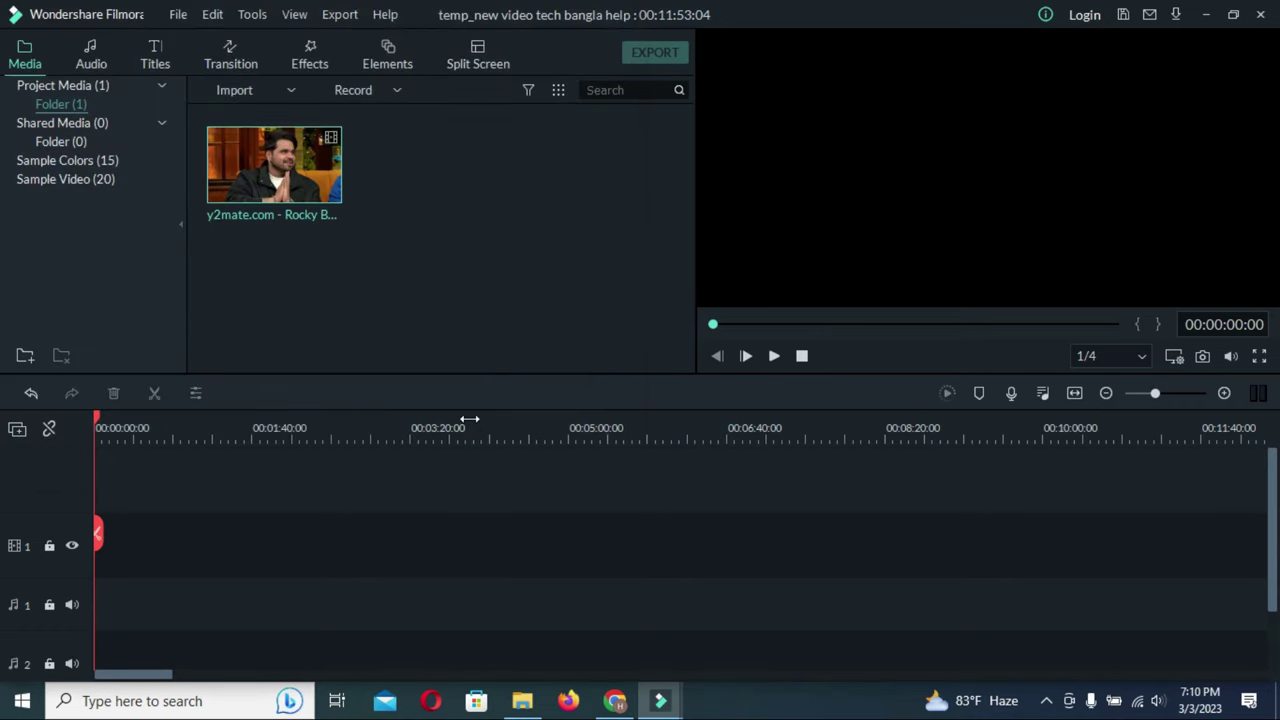
mouse_move(265, 195)
drag(265, 193, 3, 560)
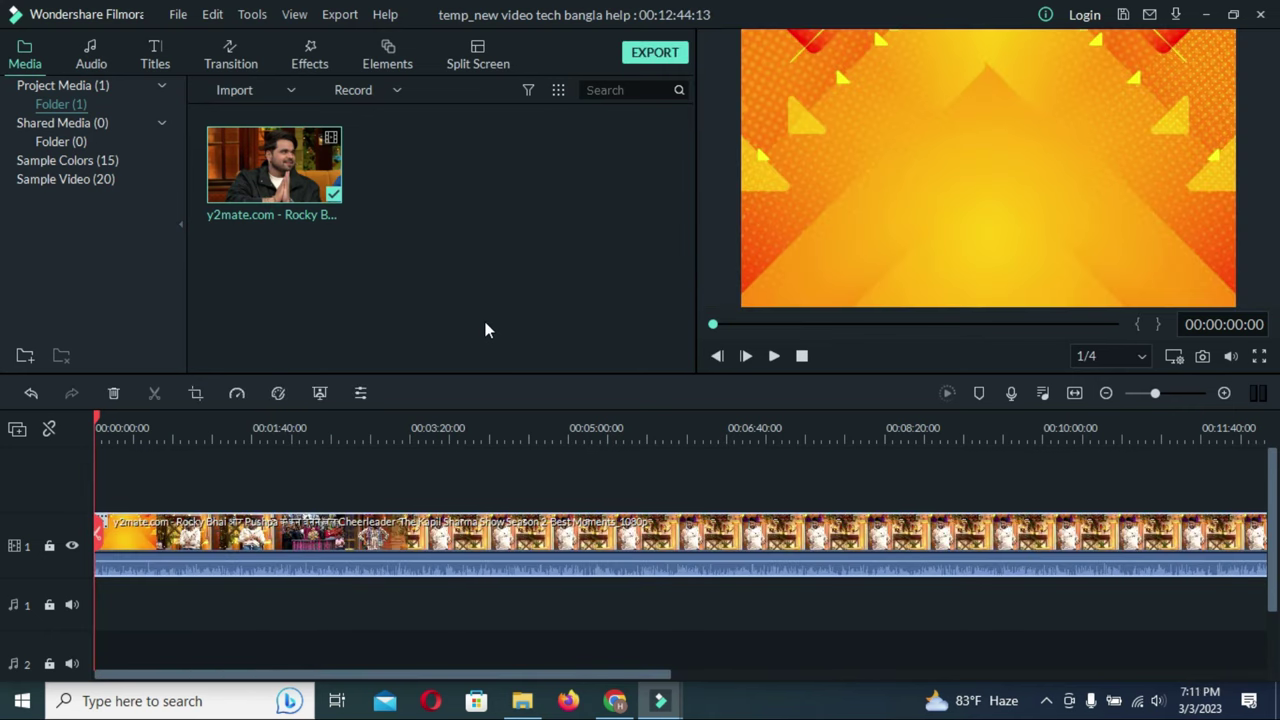
Step: Change the project aspect ratio to 1:1 (Instagram) with a 1080 x 1080 resolution
click(1174, 357)
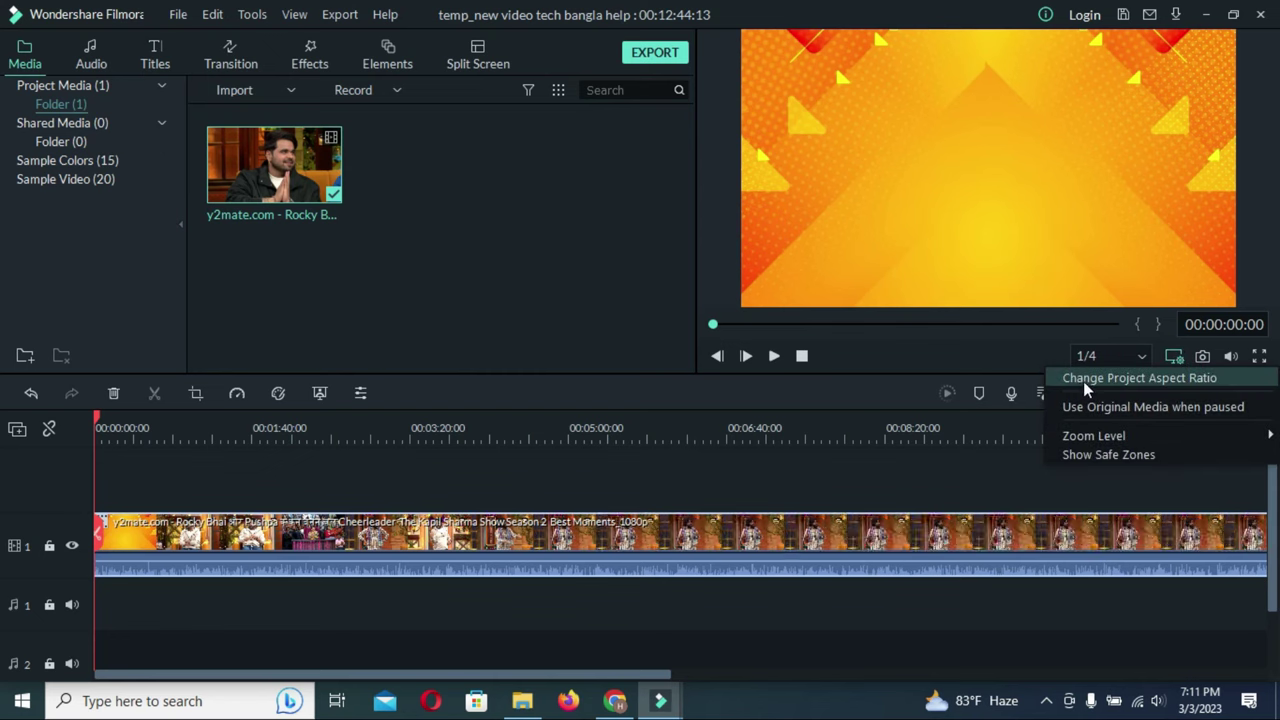
click(1175, 383)
click(688, 232)
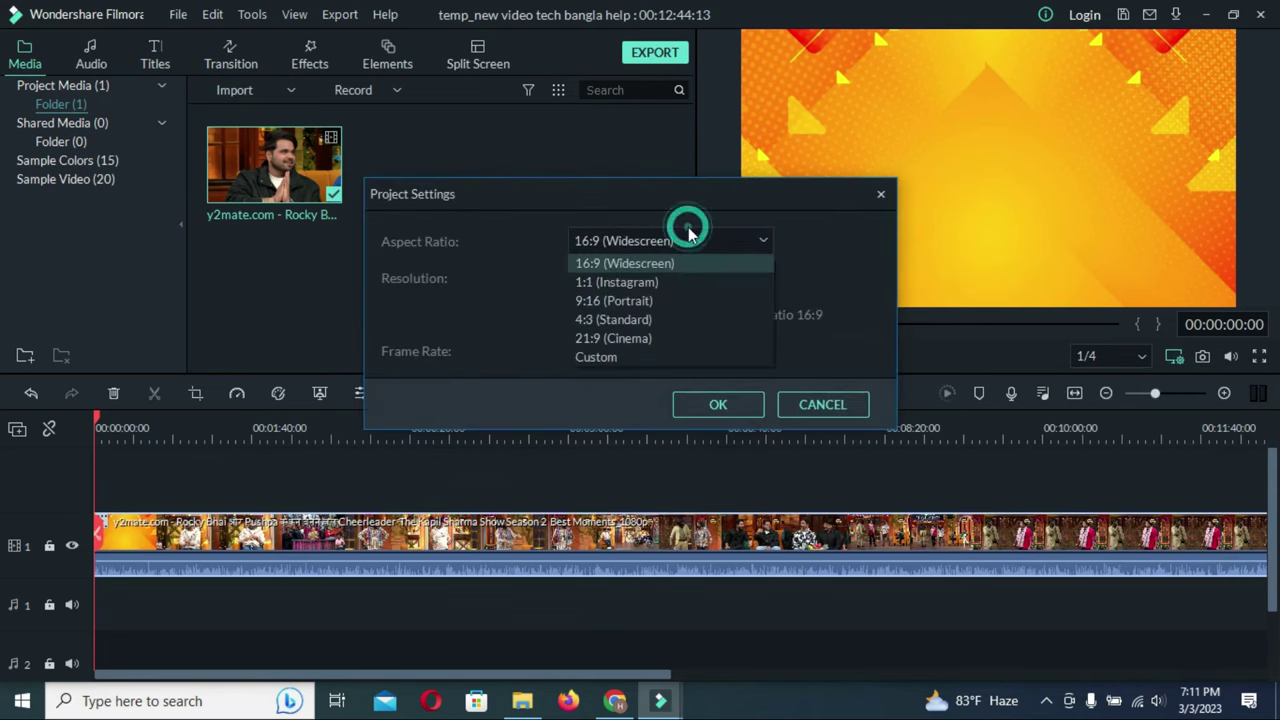
click(645, 281)
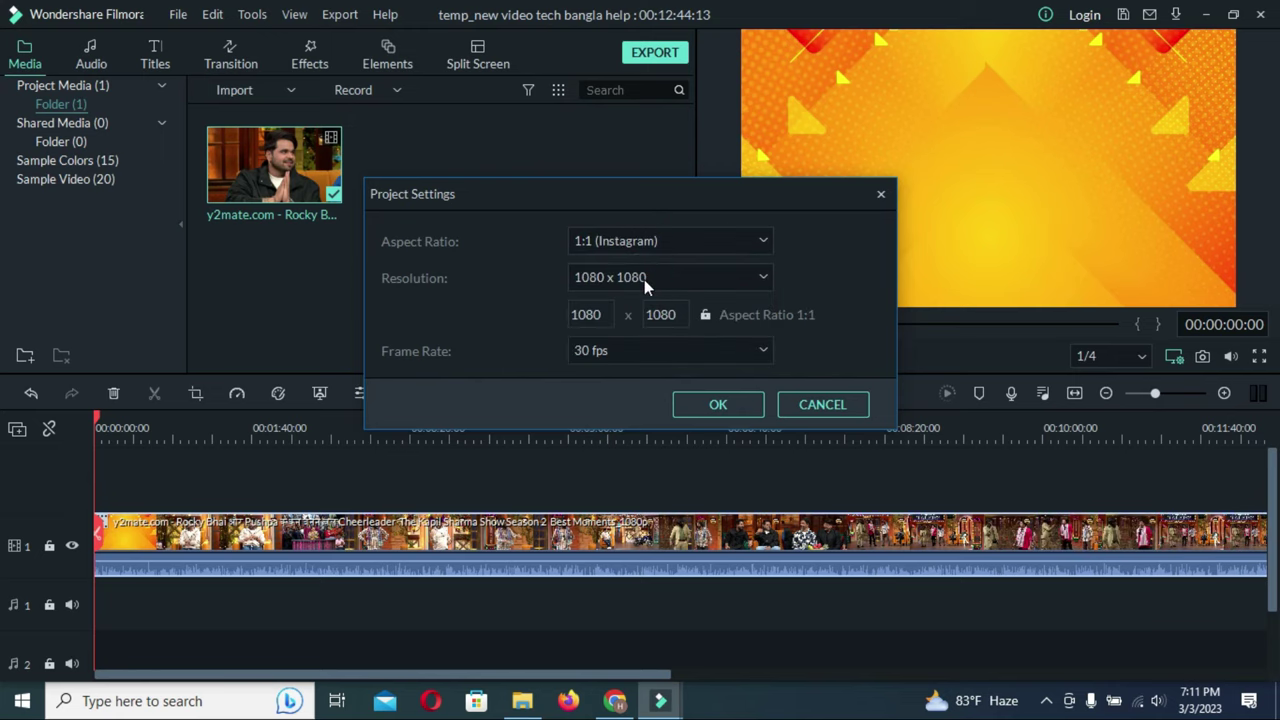
click(716, 404)
Step: Crop the video clip to a 1:1 ratio so it fills the square project frame
mouse_move(966, 190)
mouse_down()
mouse_move(857, 186)
mouse_move(980, 191)
mouse_move(966, 188)
mouse_up()
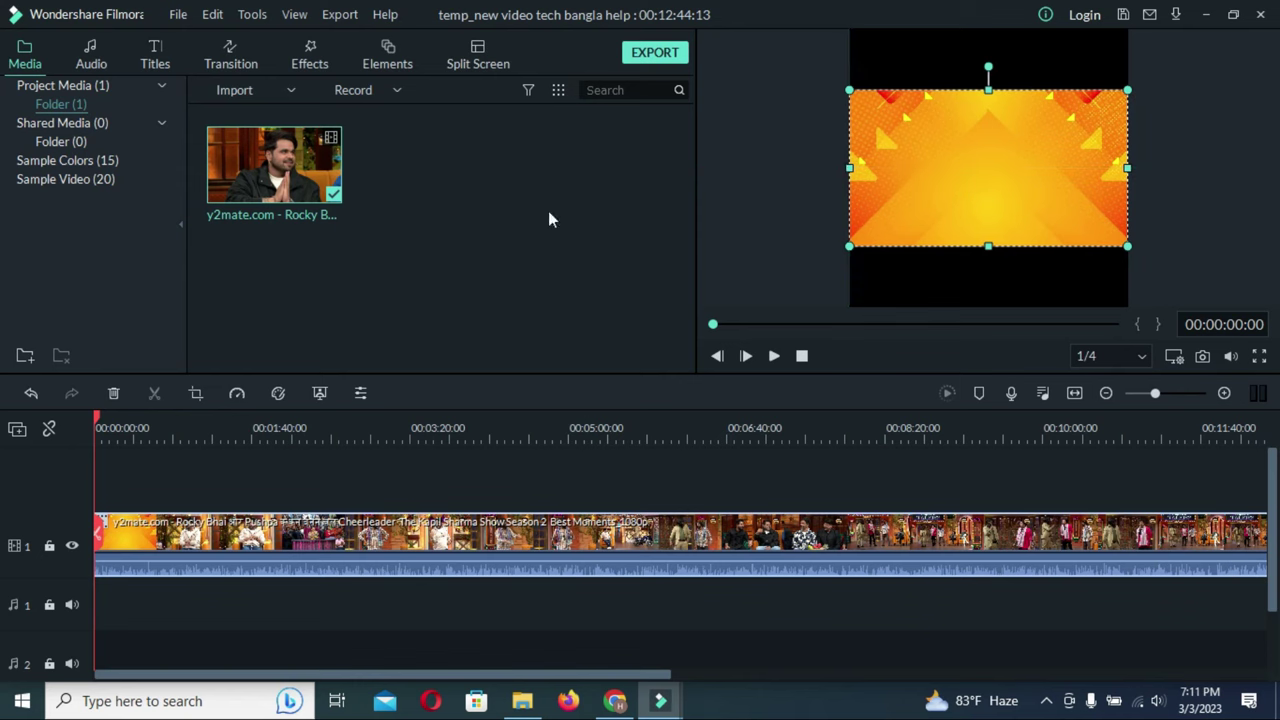
click(196, 395)
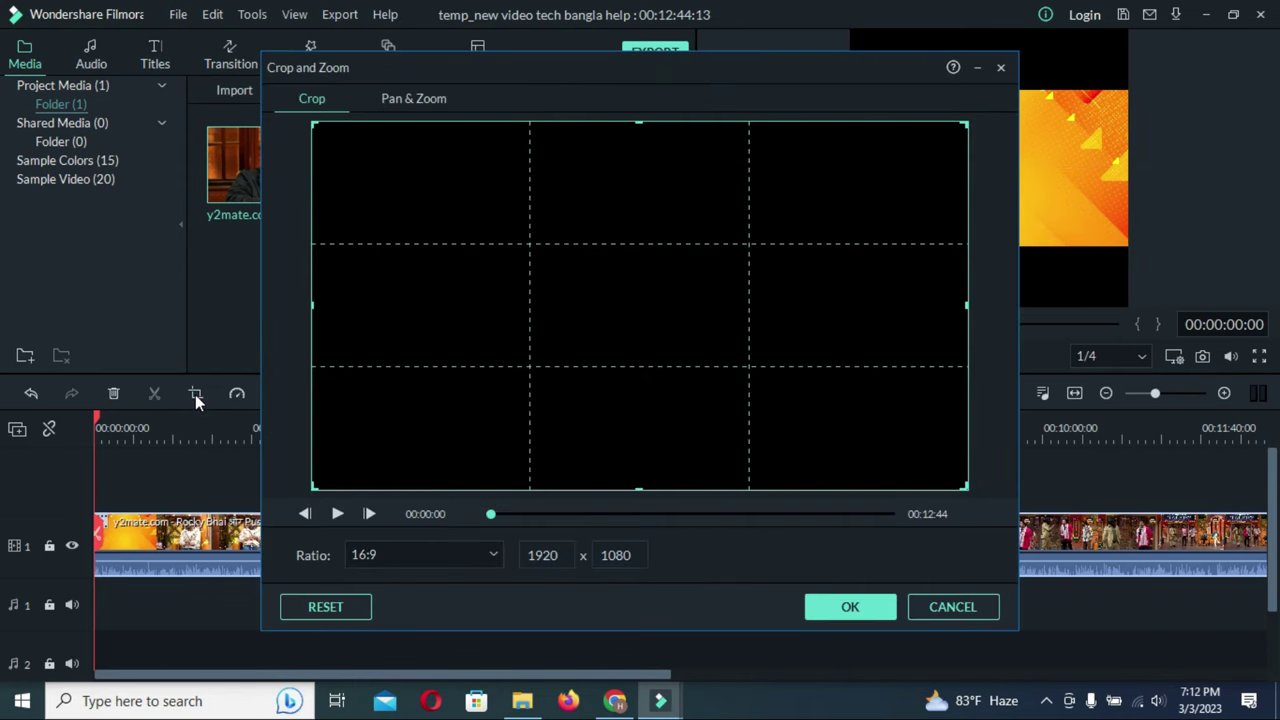
click(405, 558)
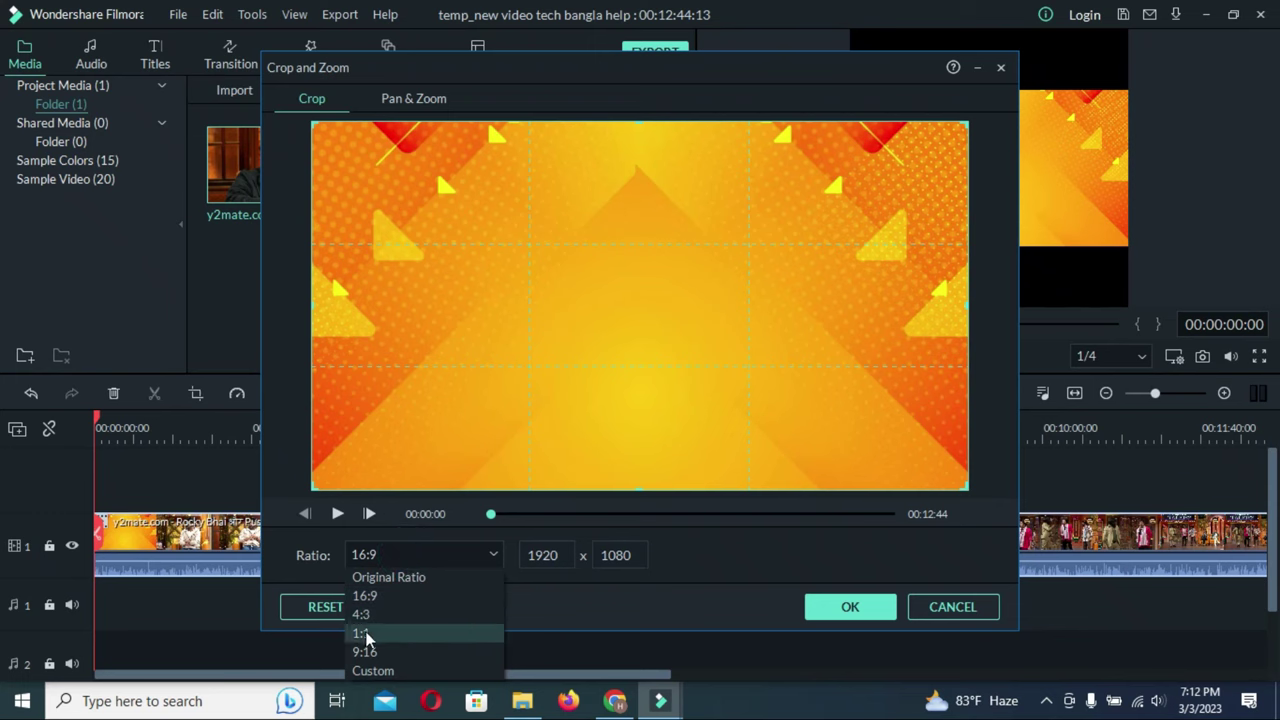
click(363, 633)
click(850, 607)
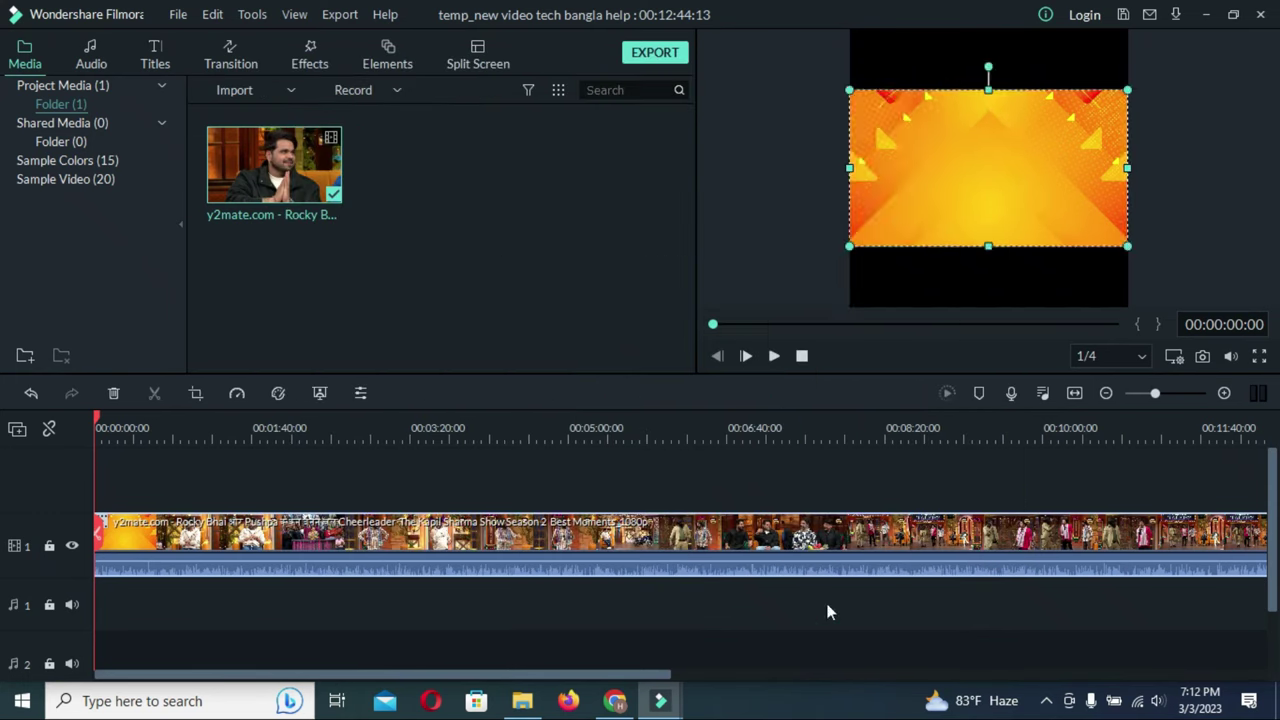
mouse_move(1019, 145)
mouse_down()
mouse_move(900, 189)
mouse_move(1017, 153)
mouse_up()
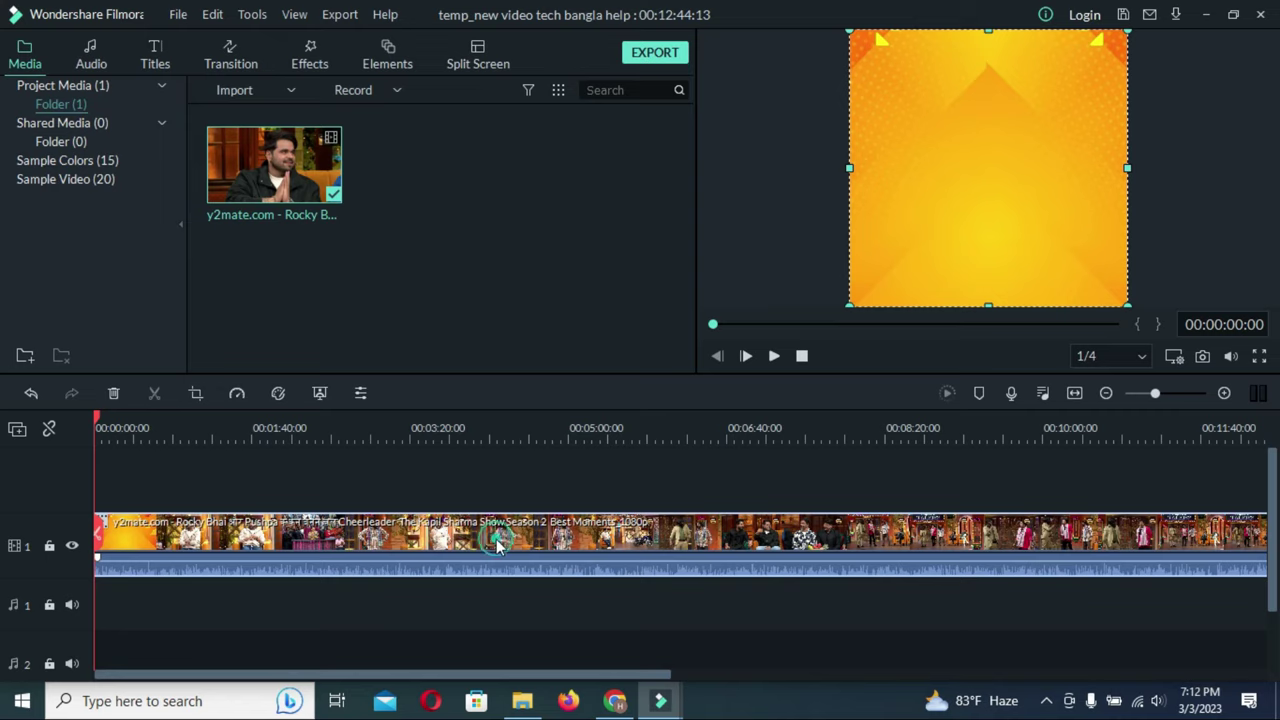
Step: Set the clip's custom speed to 1.05, keeping Ripple Edit enabled
click(237, 393)
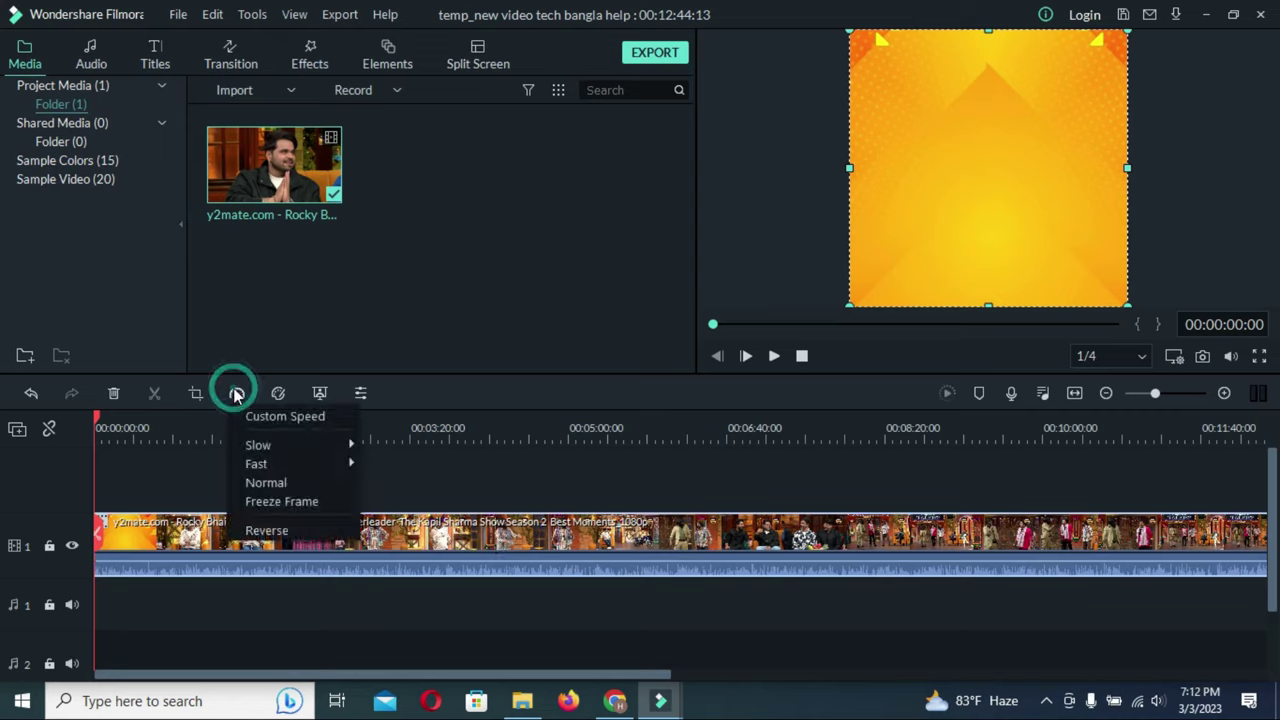
click(290, 416)
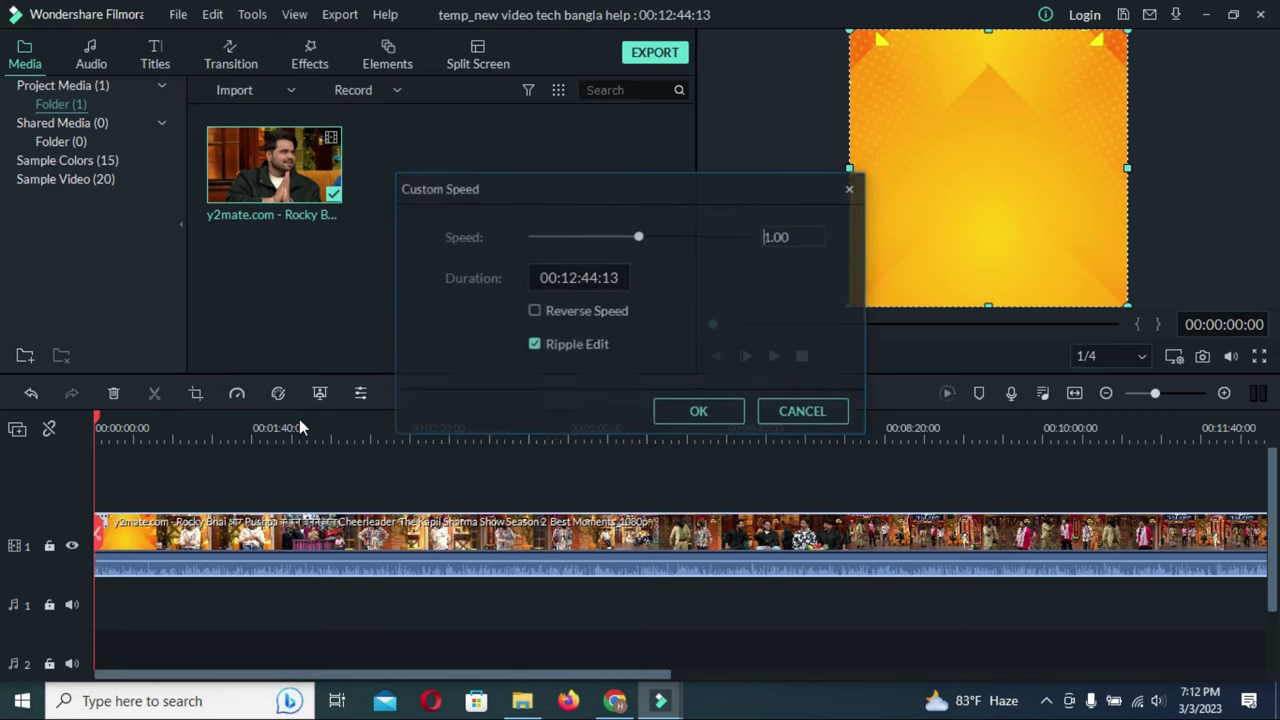
double_click(777, 237)
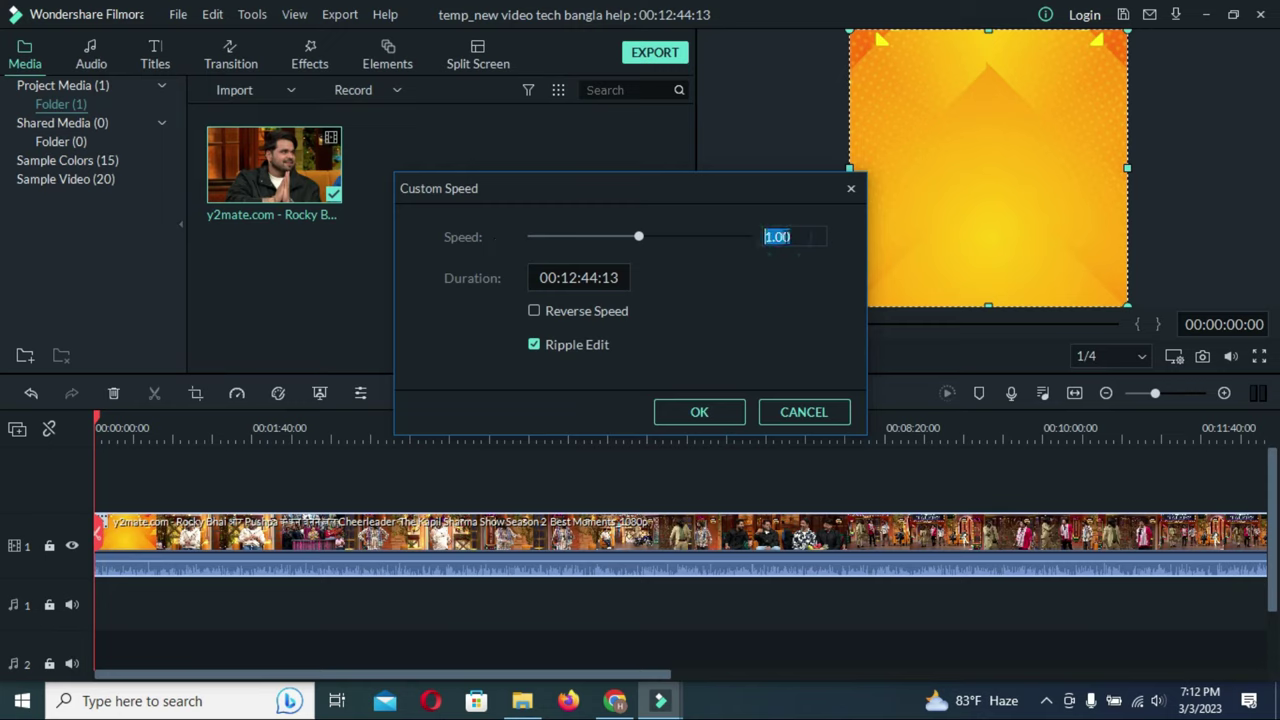
click(777, 237)
drag(782, 237, 790, 237)
text(5)
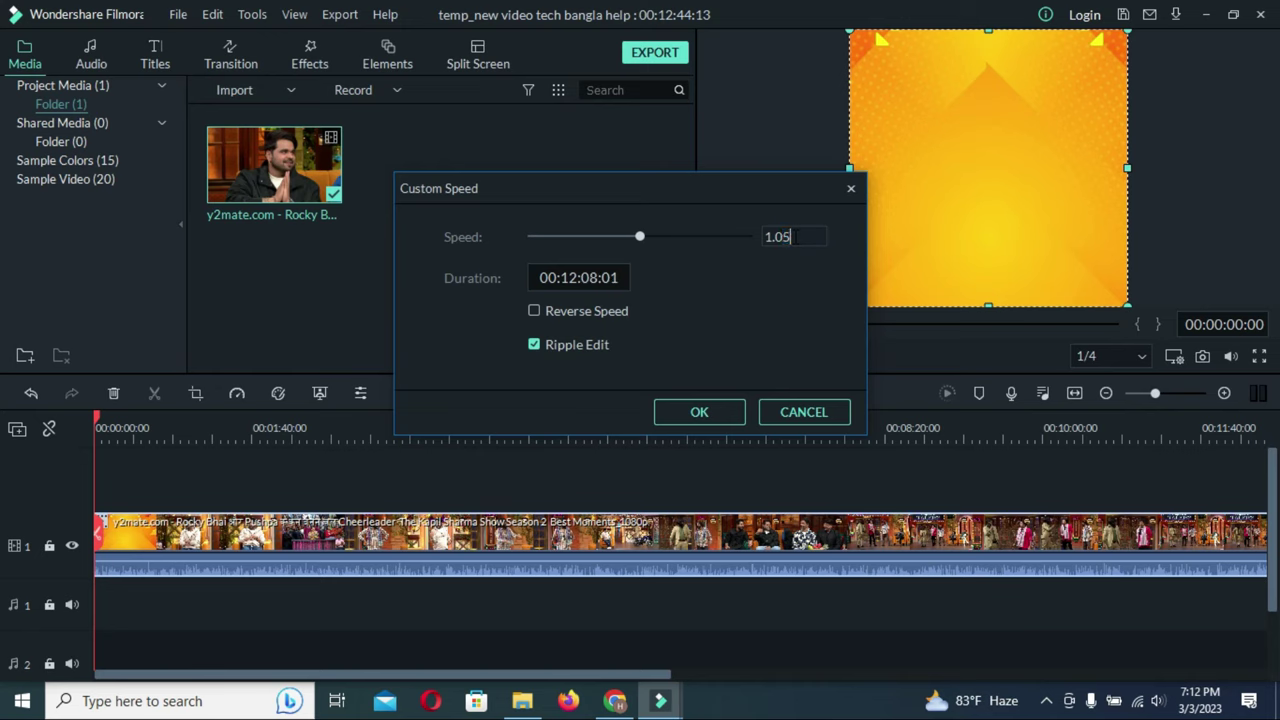
click(707, 414)
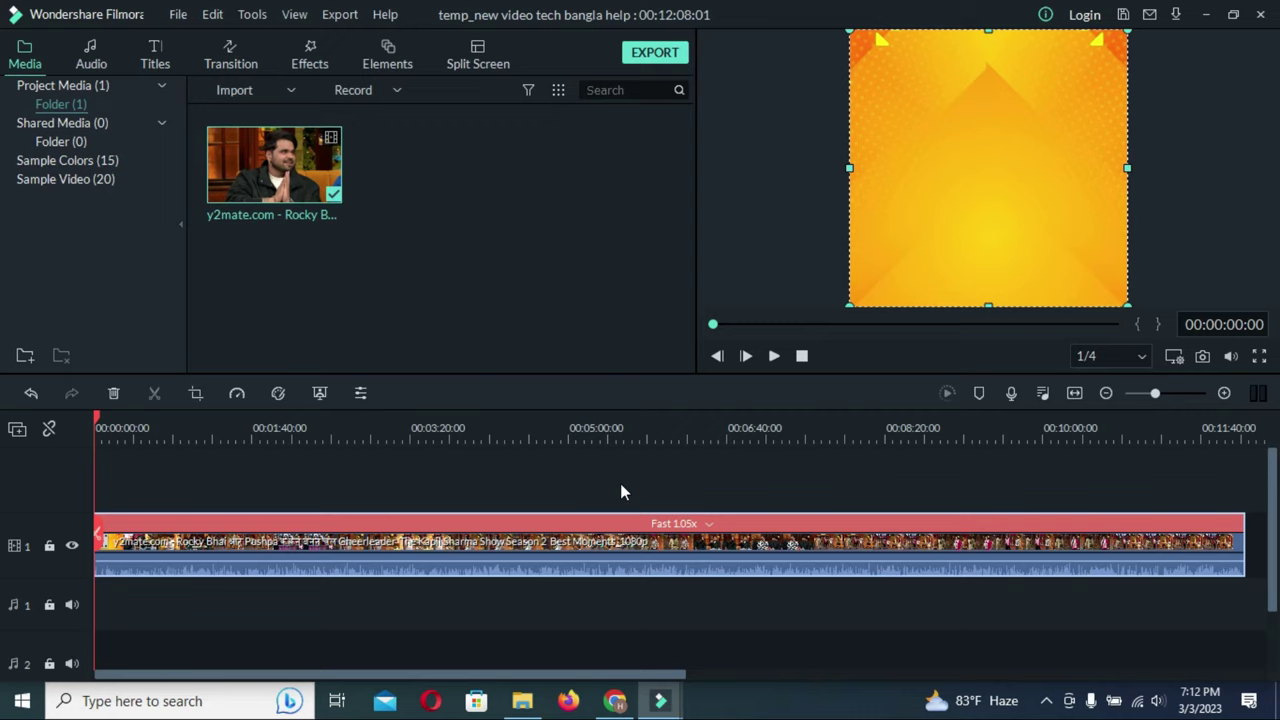
Step: Split the sped-up clip at 00:00:04:25 on the timeline
click(1177, 393)
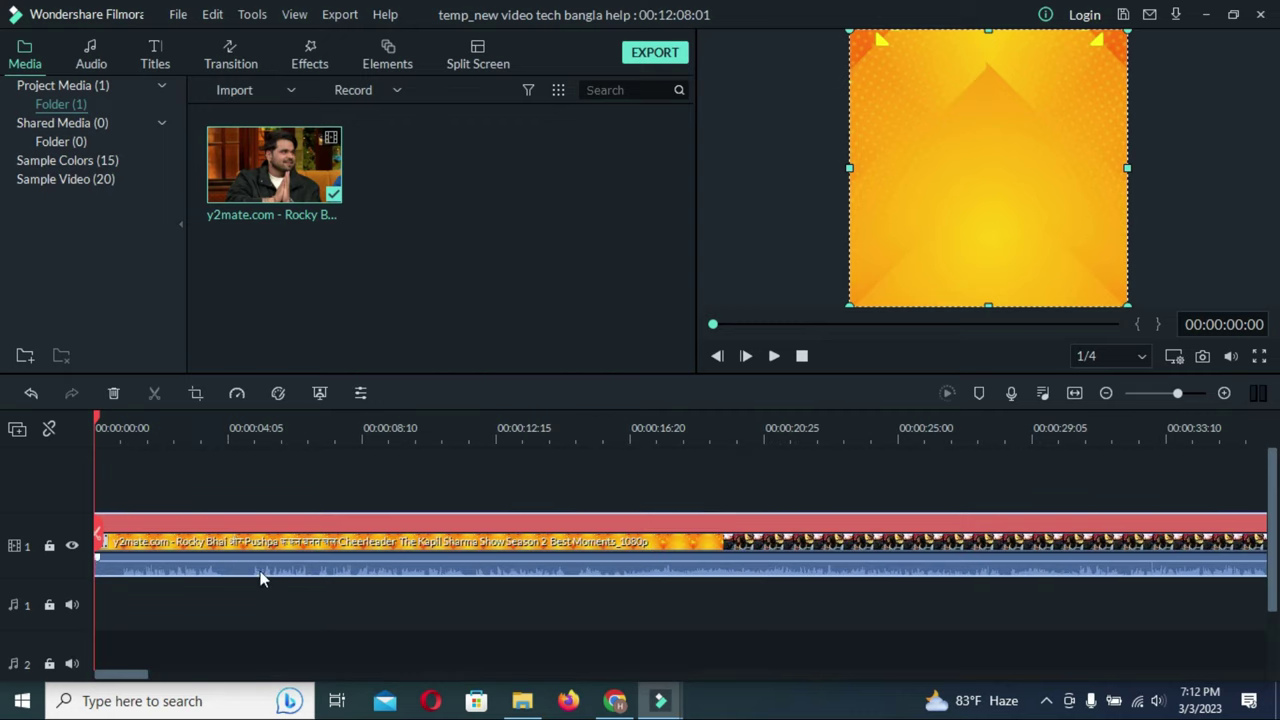
click(249, 432)
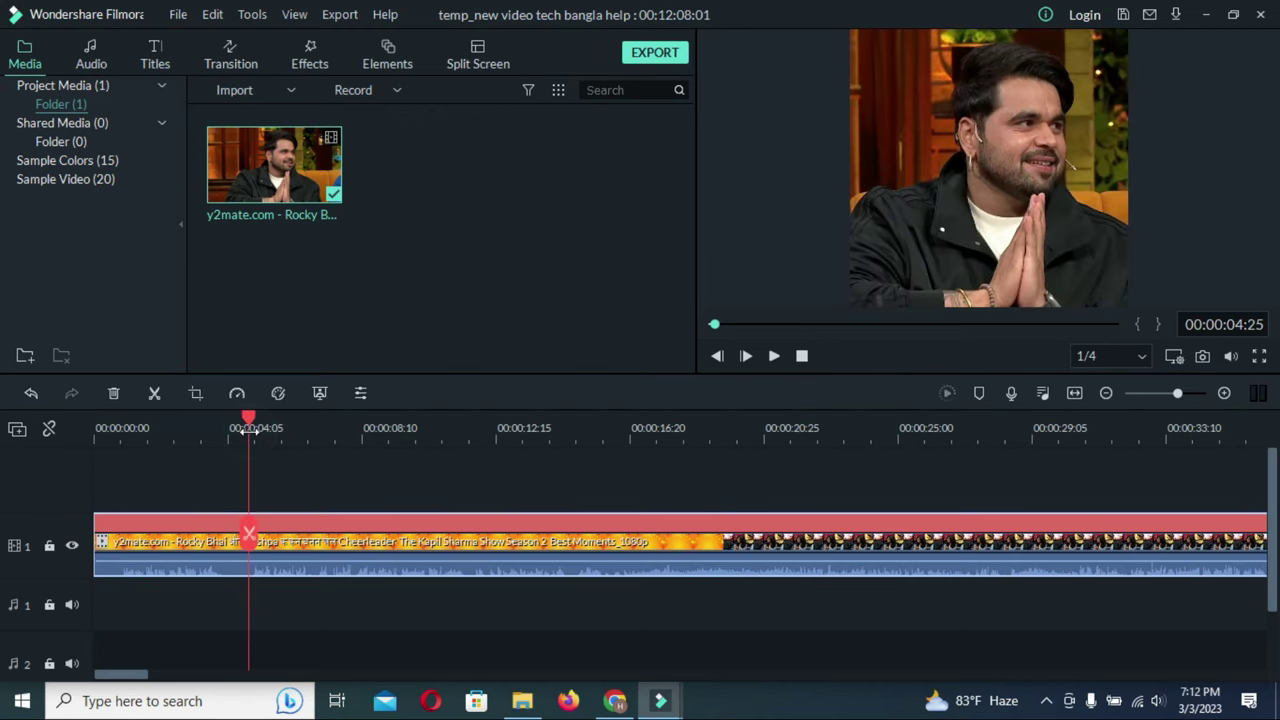
click(249, 535)
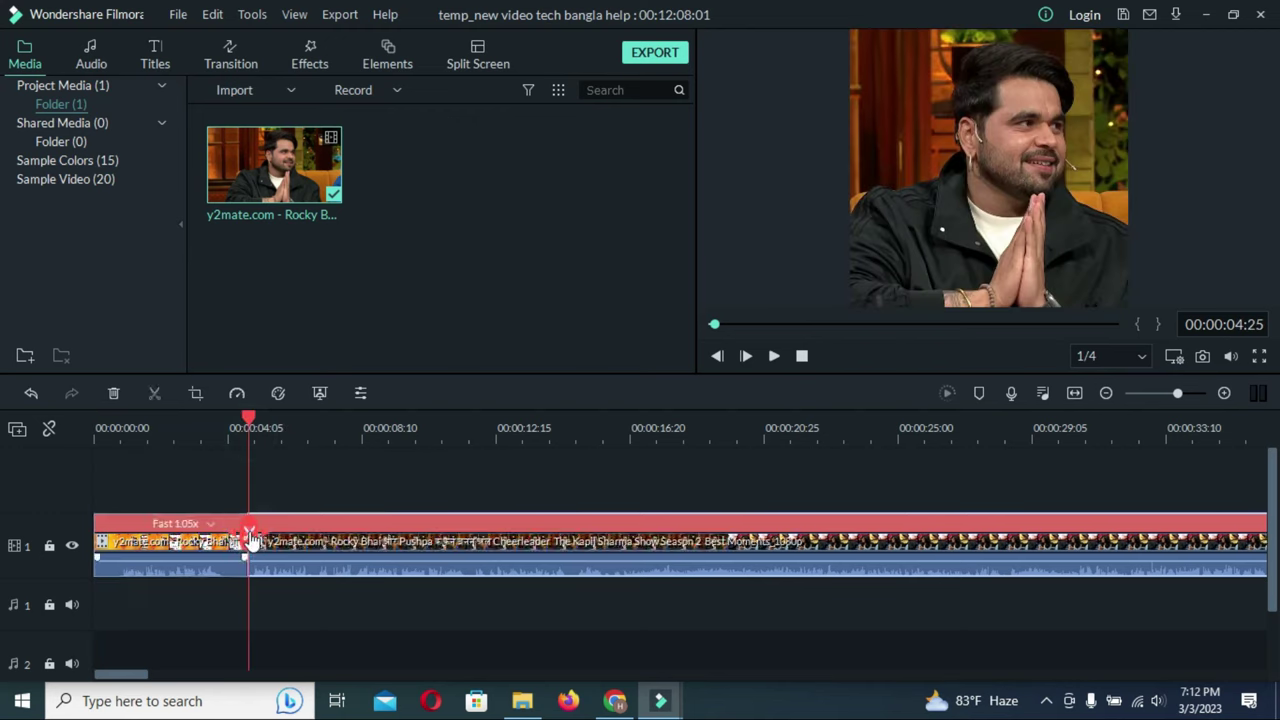
Step: Ripple-delete the short opening segment before the split so the remaining video starts at 00:00:00:00
click(162, 544)
right_click(162, 544)
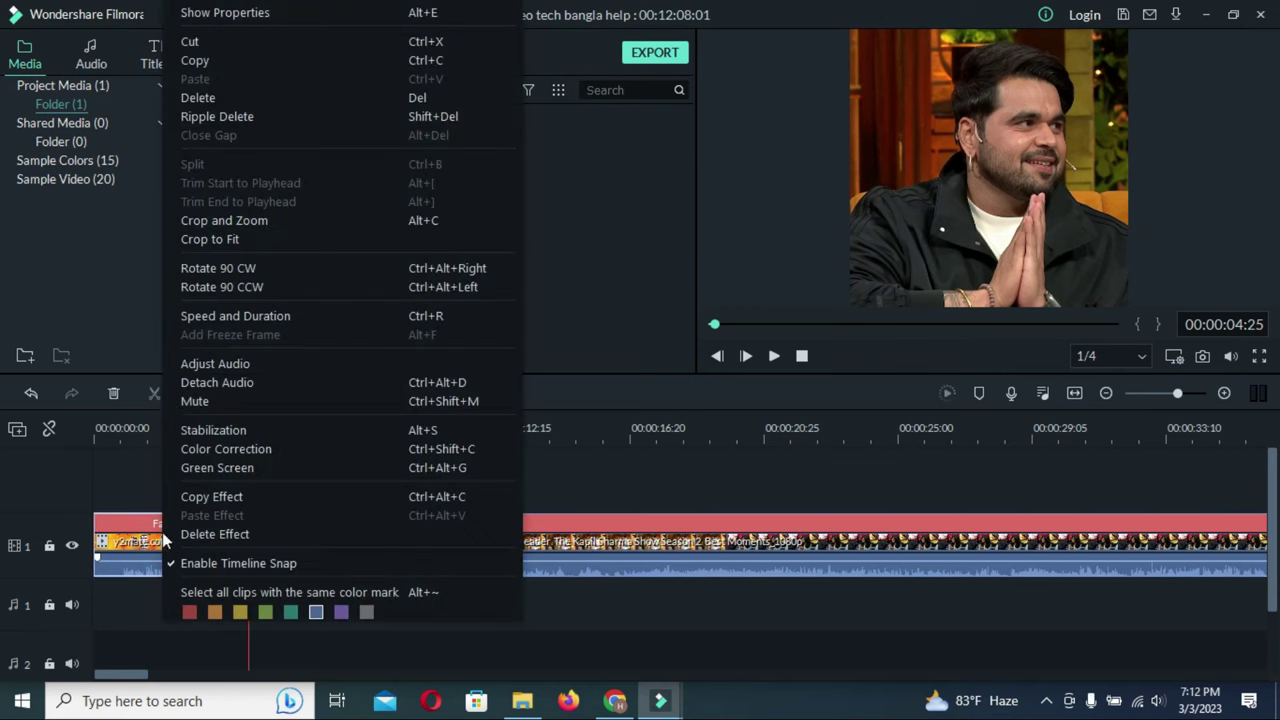
click(186, 114)
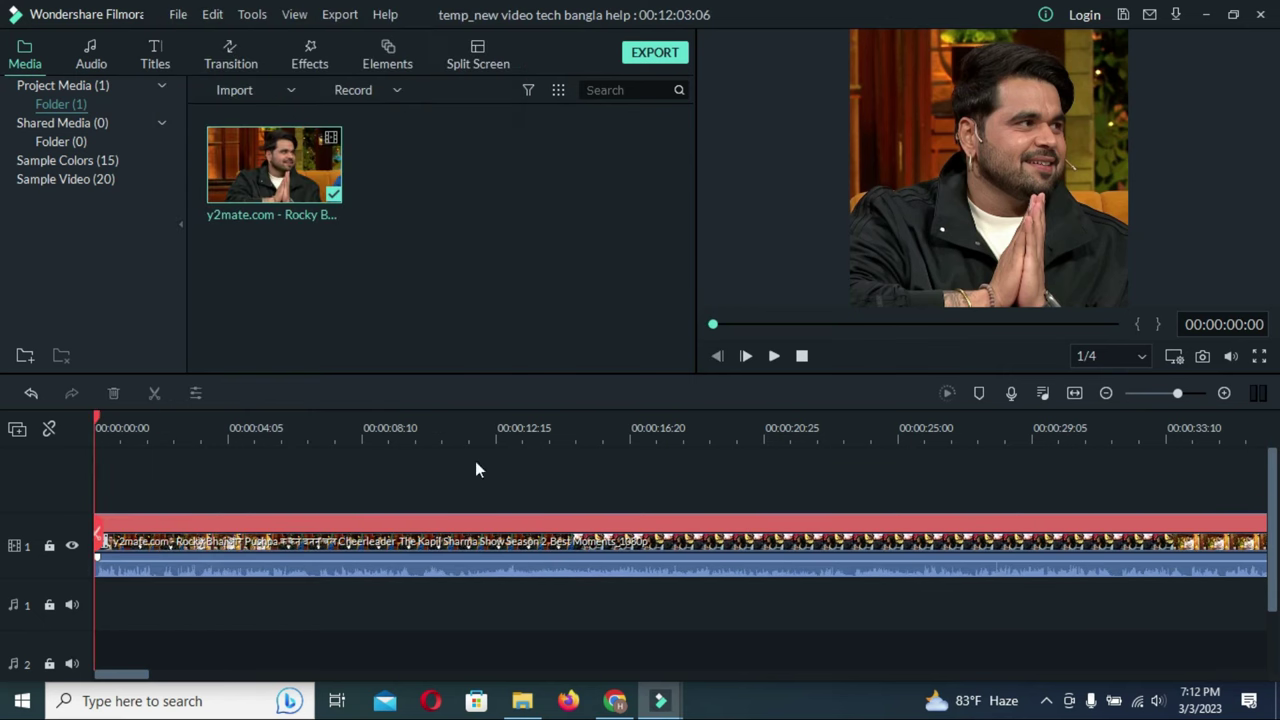
Step: Trim off the clip's ending from about 00:08:26 onward and return the playhead to the timeline start
click(1165, 393)
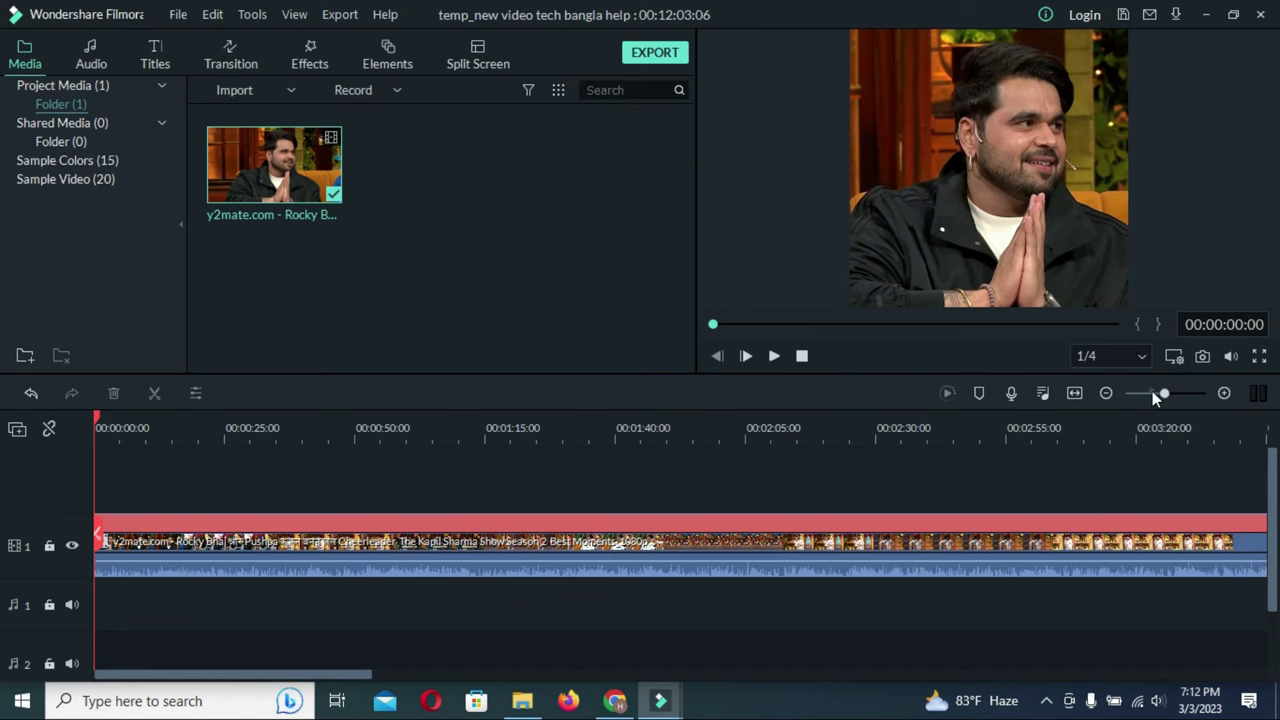
click(1152, 393)
click(653, 430)
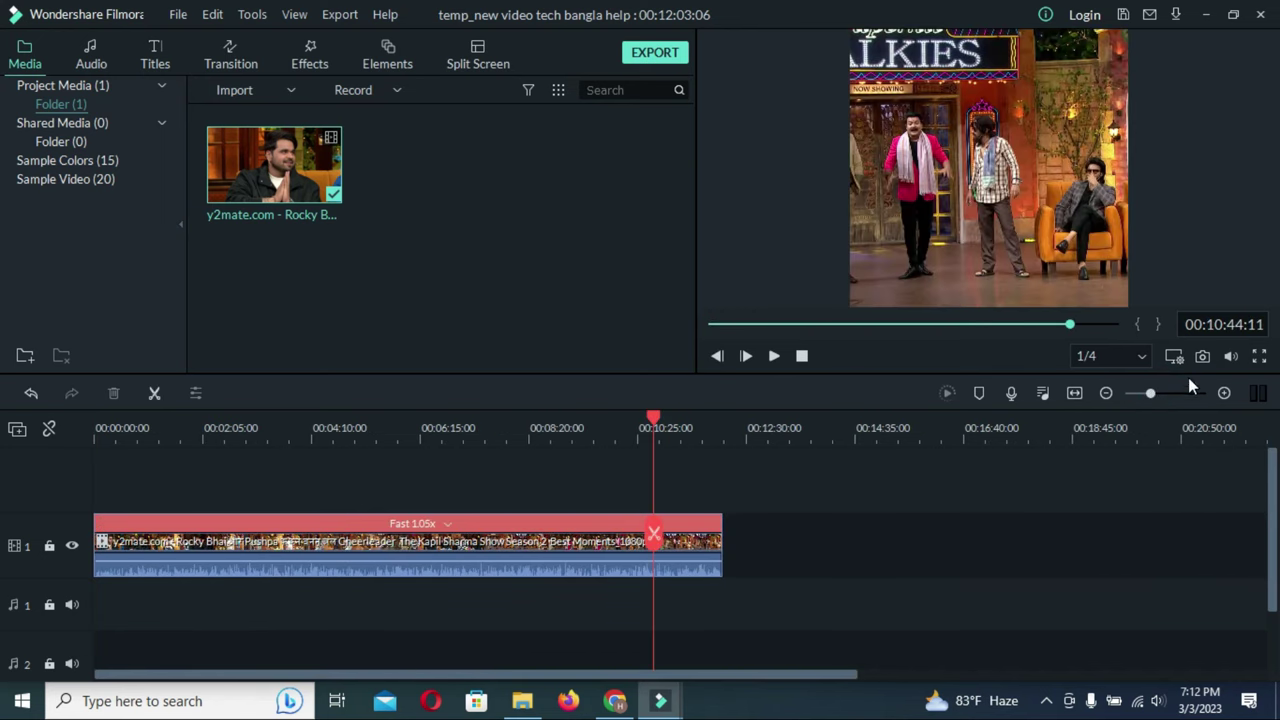
click(551, 486)
key(ctrl+equal)
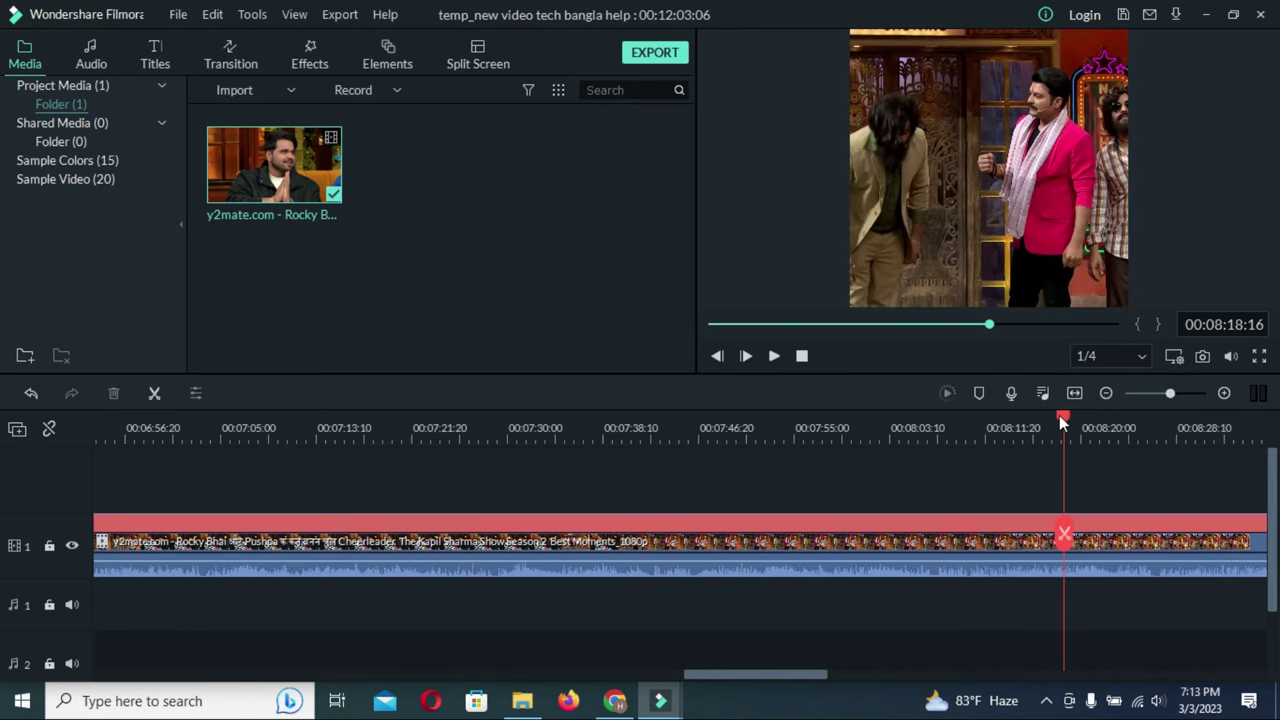
click(1158, 455)
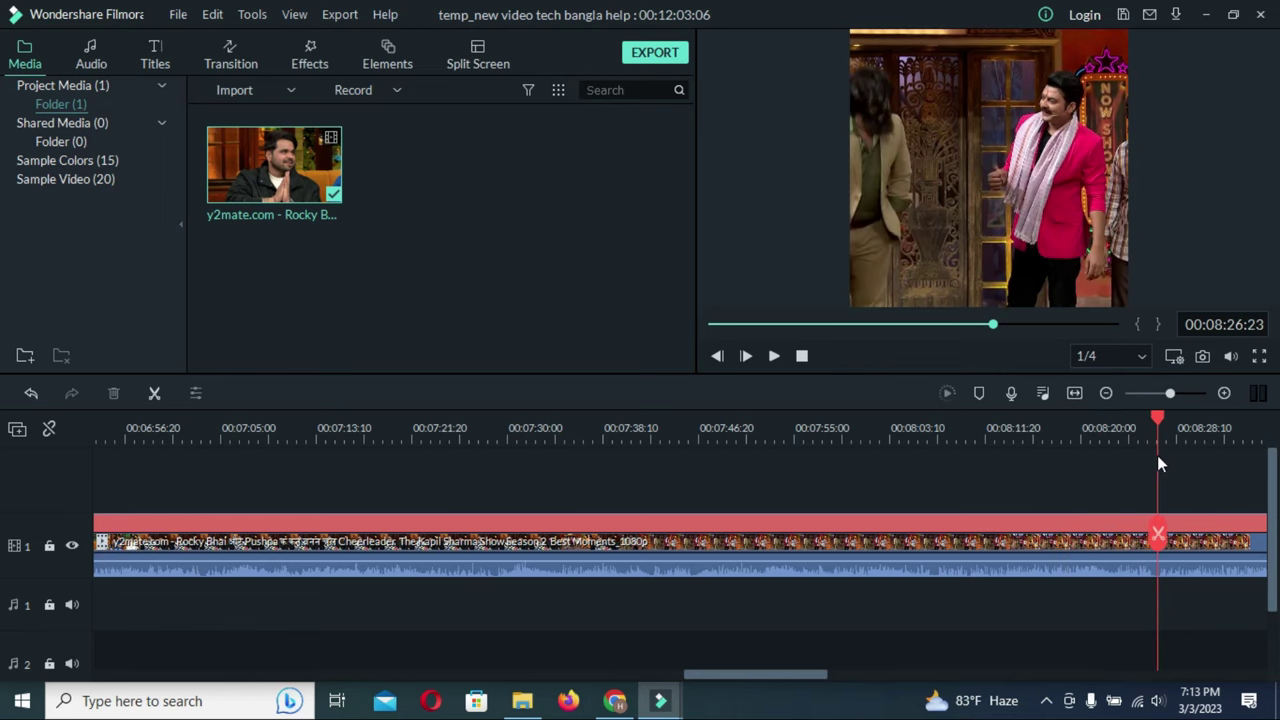
key(alt+])
click(1151, 393)
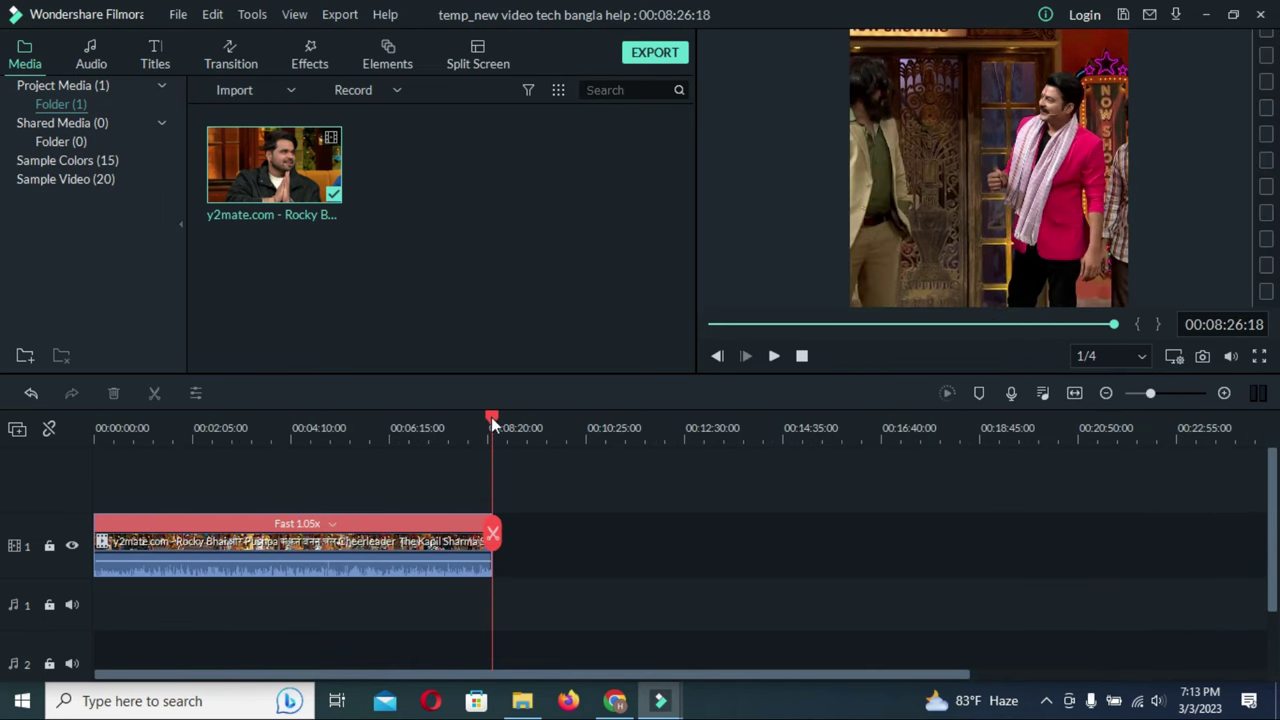
drag(491, 418, 79, 446)
Step: Set the clip's audio equalizer to Classic, enable background noise removal, and apply the audio settings
click(277, 550)
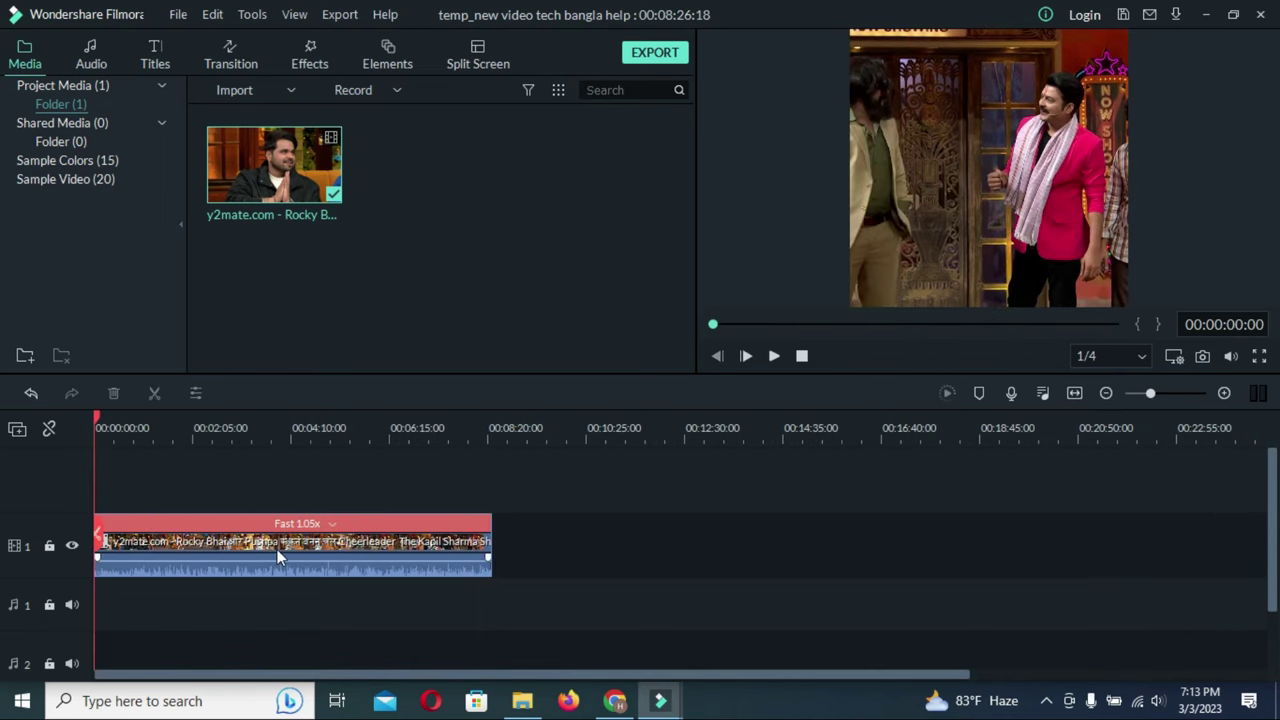
double_click(275, 546)
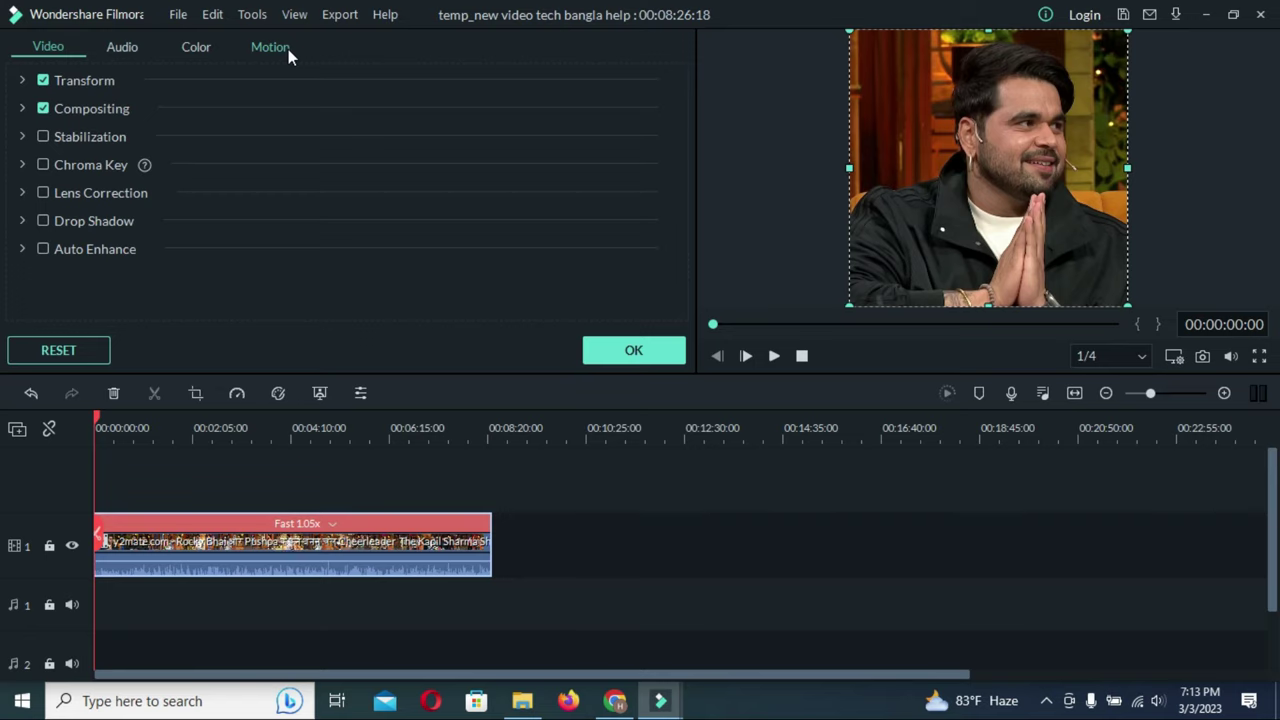
click(116, 45)
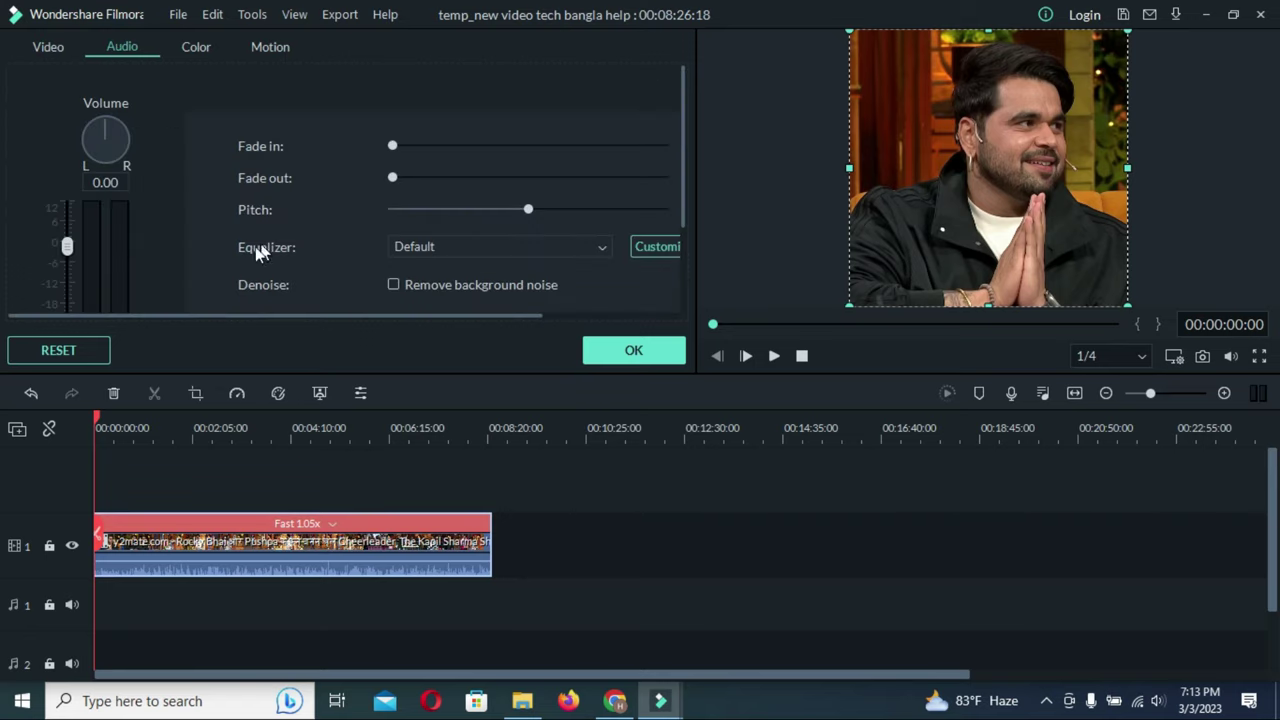
click(457, 249)
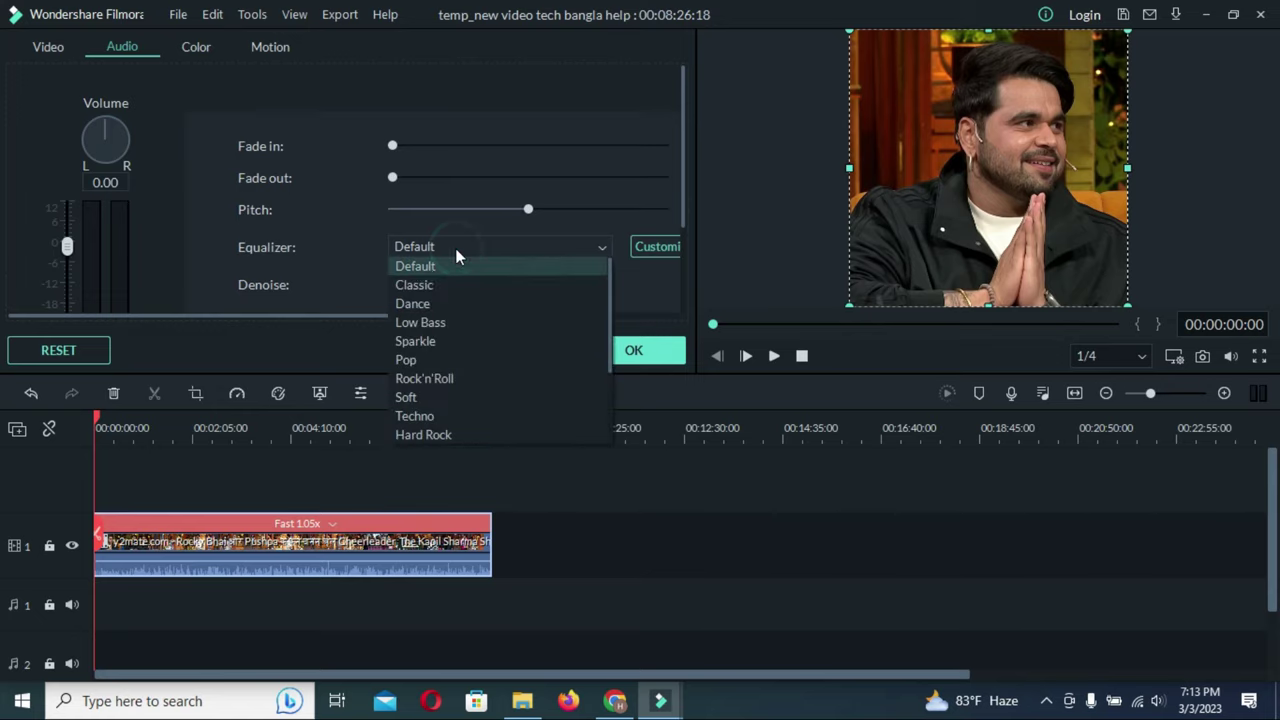
click(414, 285)
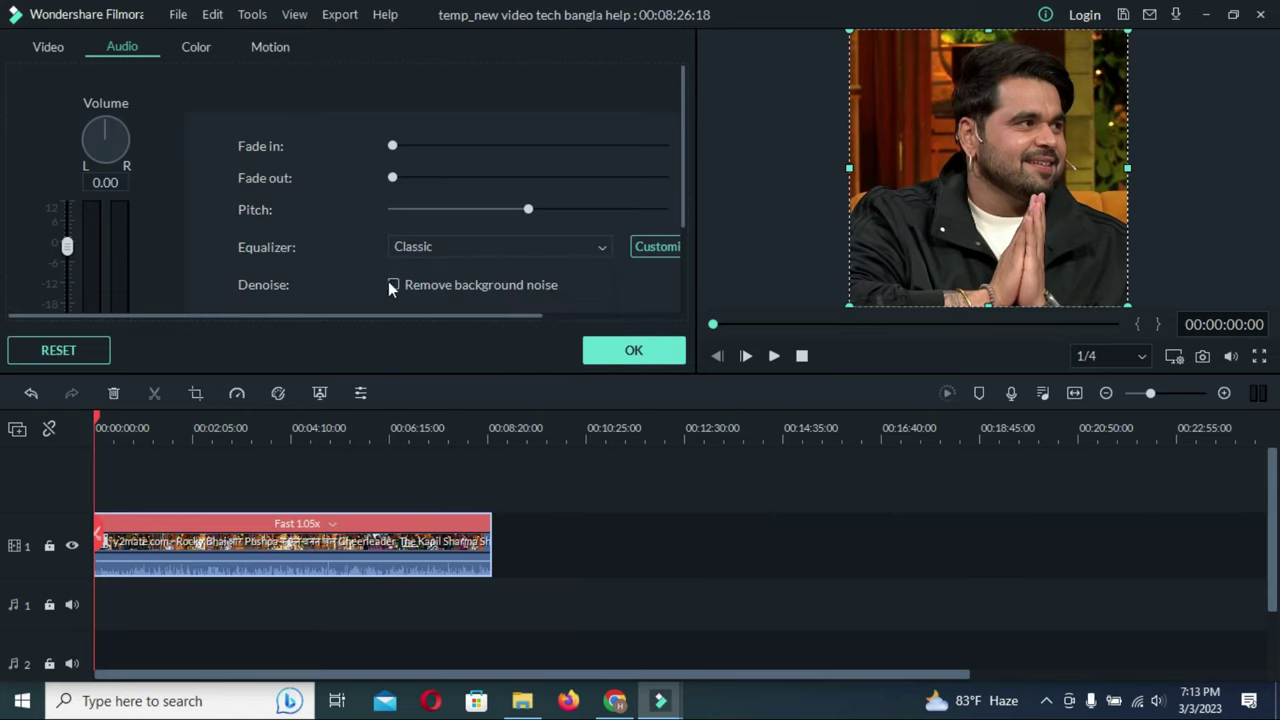
click(393, 285)
click(634, 351)
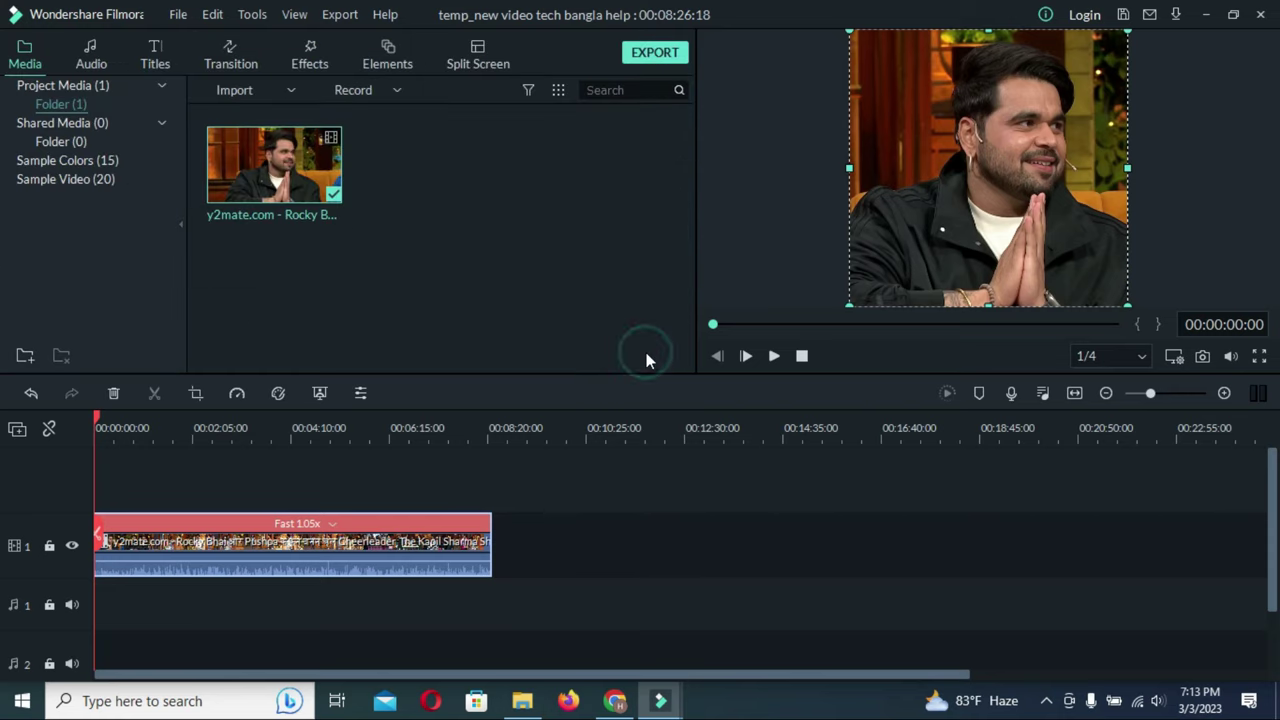
Step: Review the clip's video and color settings and browse the Advanced Color Correction presets without applying any
click(1170, 393)
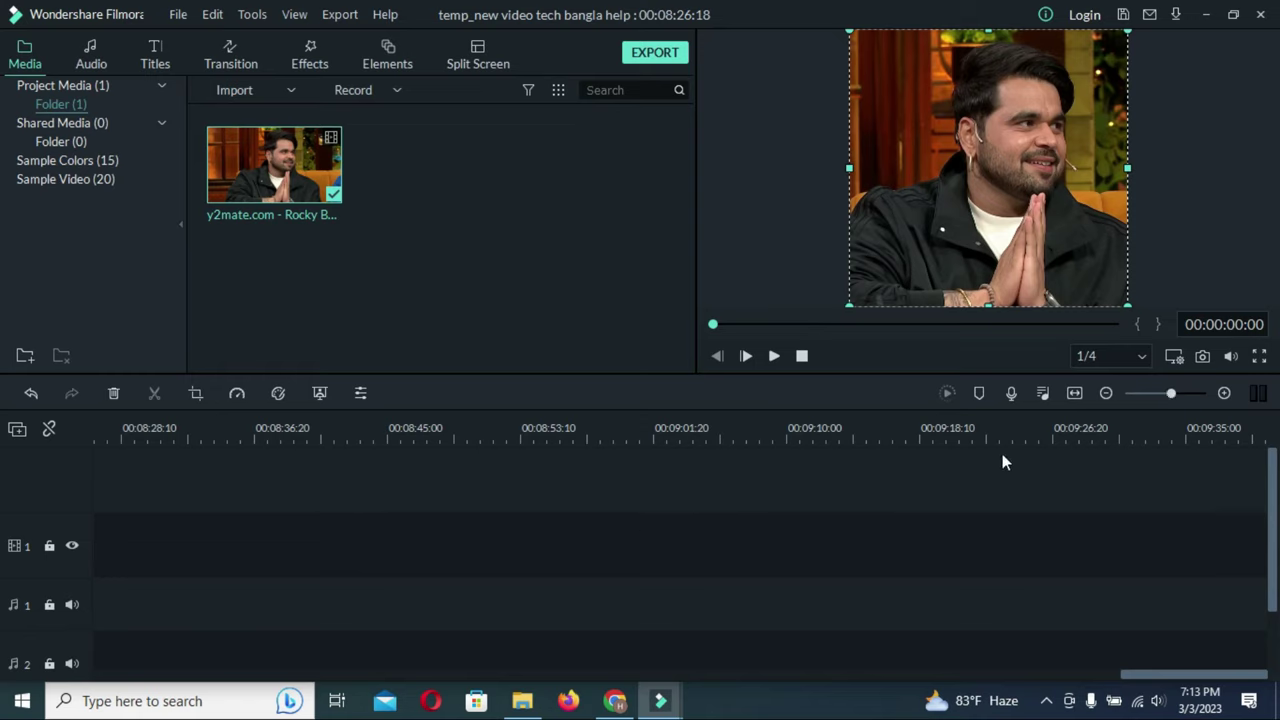
click(802, 356)
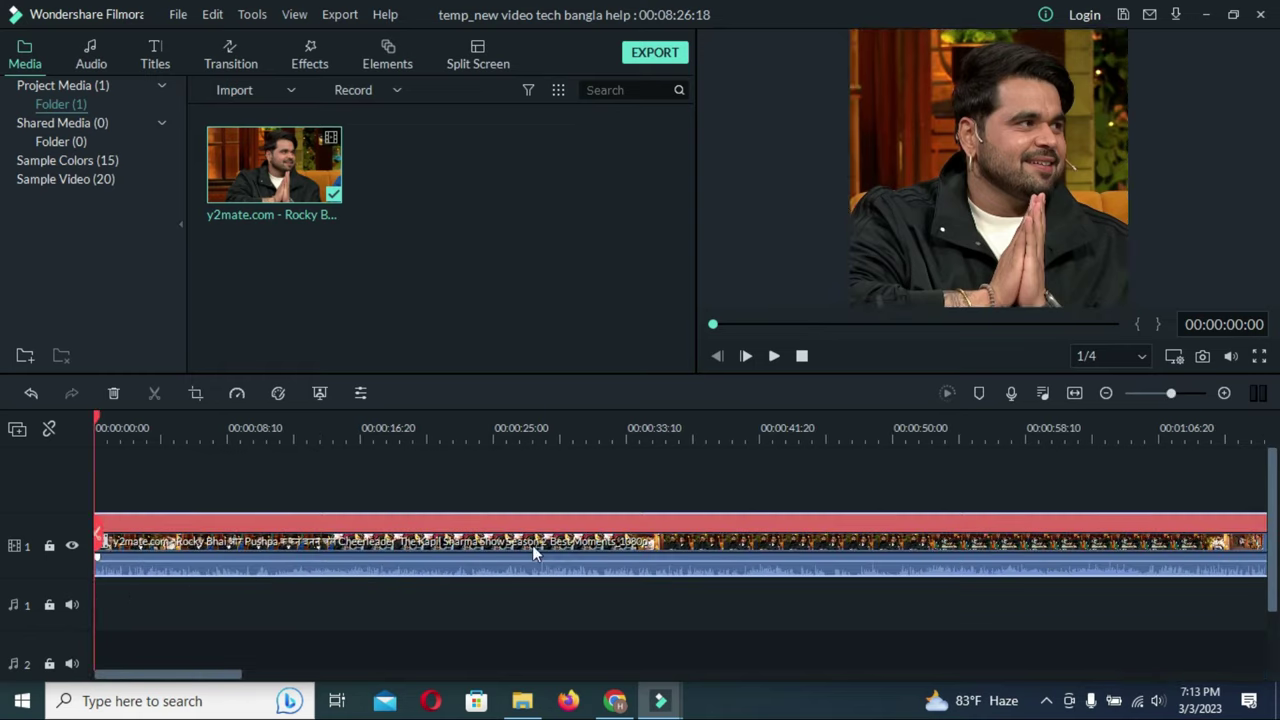
double_click(424, 547)
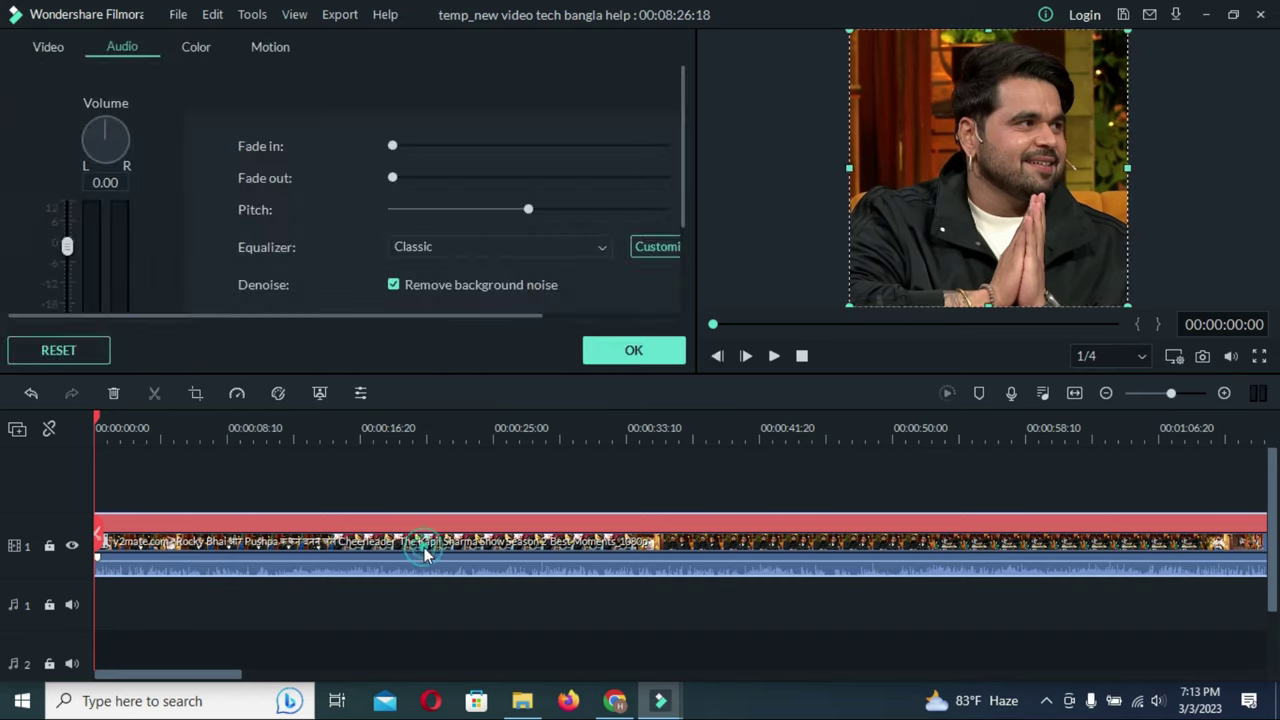
click(47, 46)
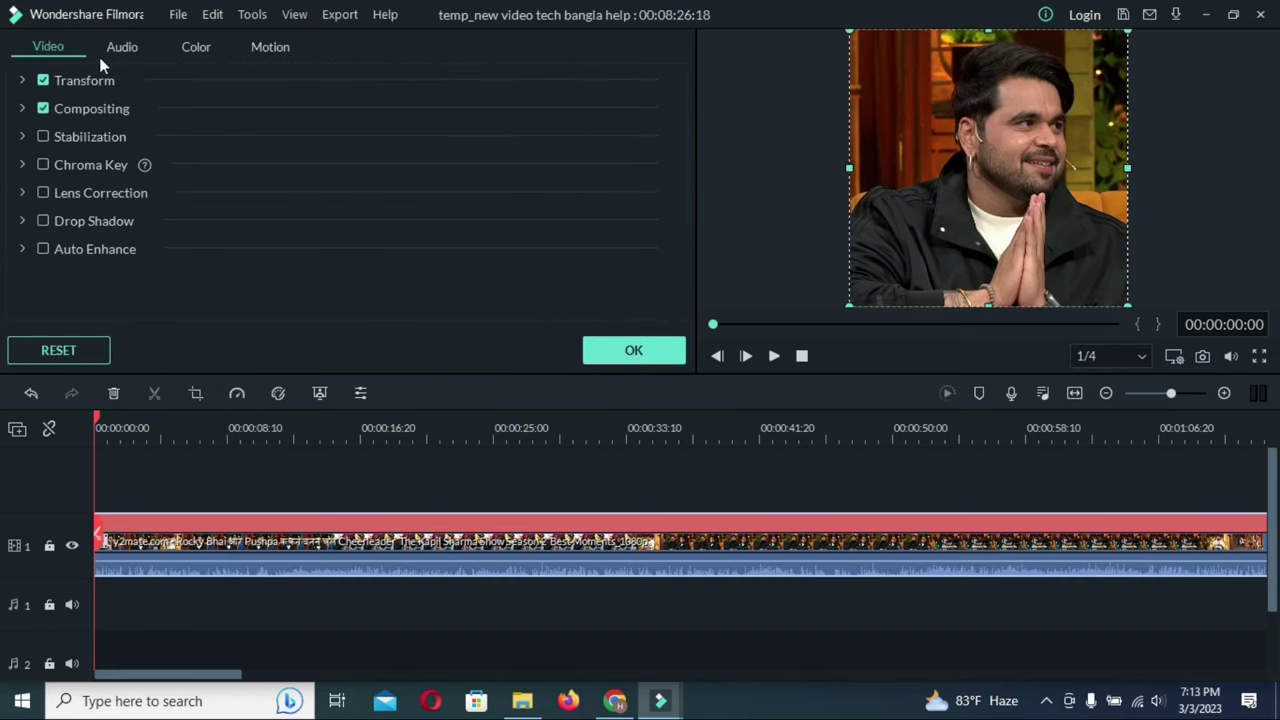
click(204, 52)
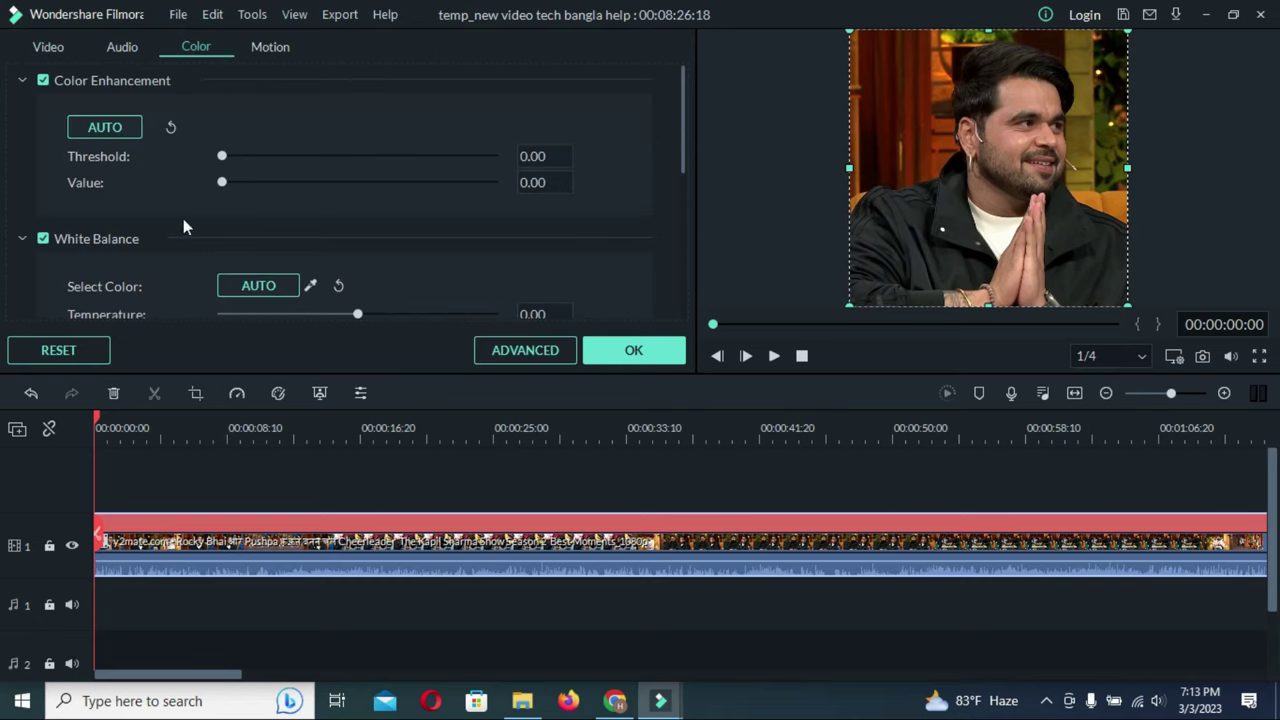
scroll(170, 225, down, 5)
click(531, 352)
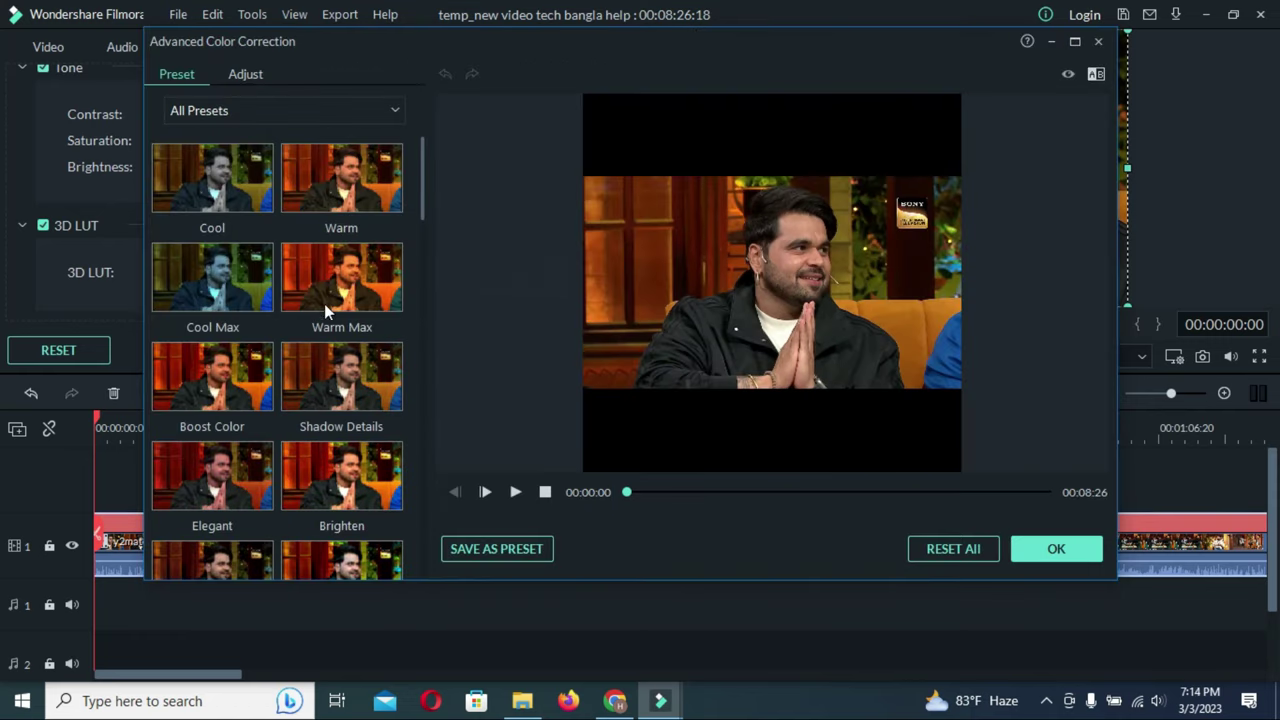
scroll(324, 303, down, 10)
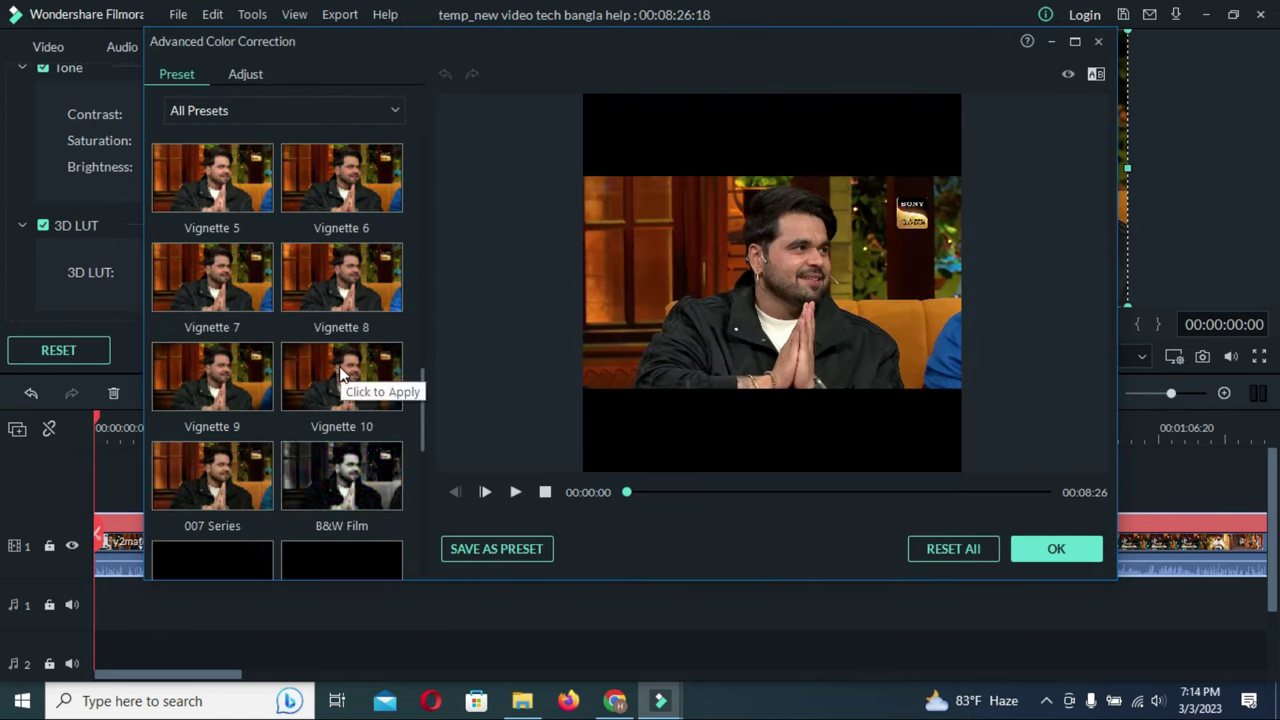
scroll(345, 385, up, 4)
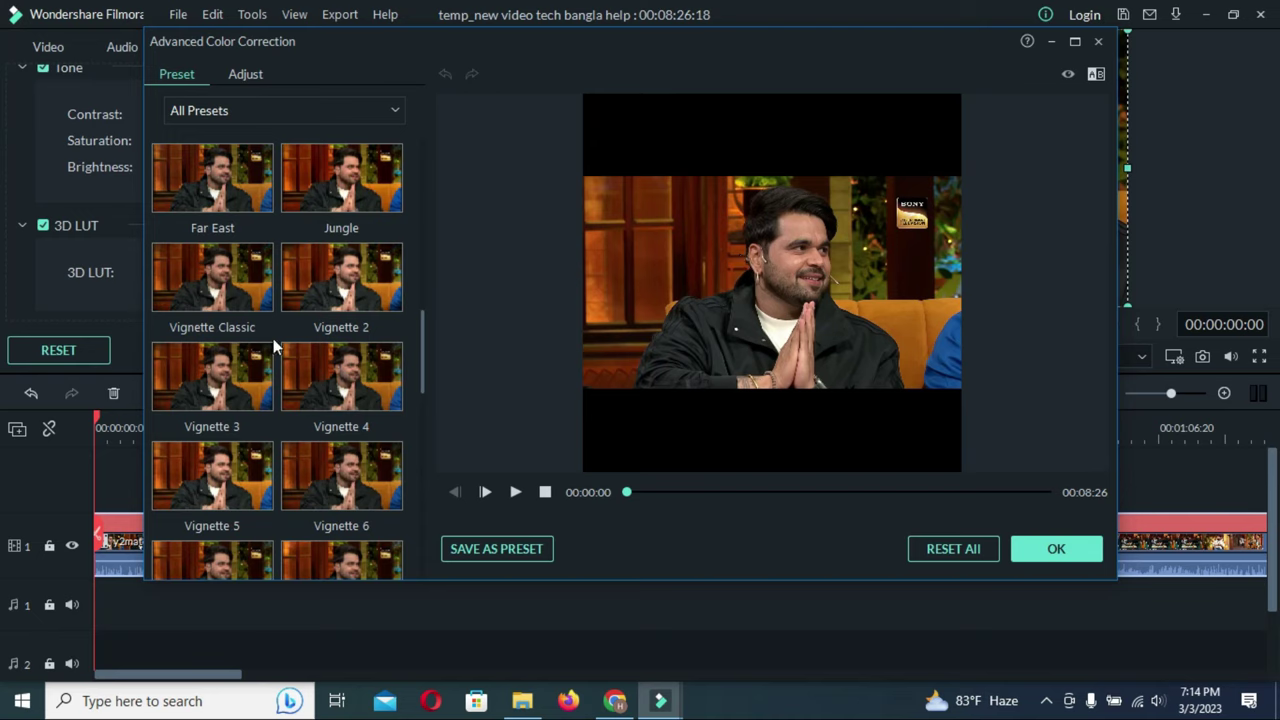
scroll(273, 345, down, 6)
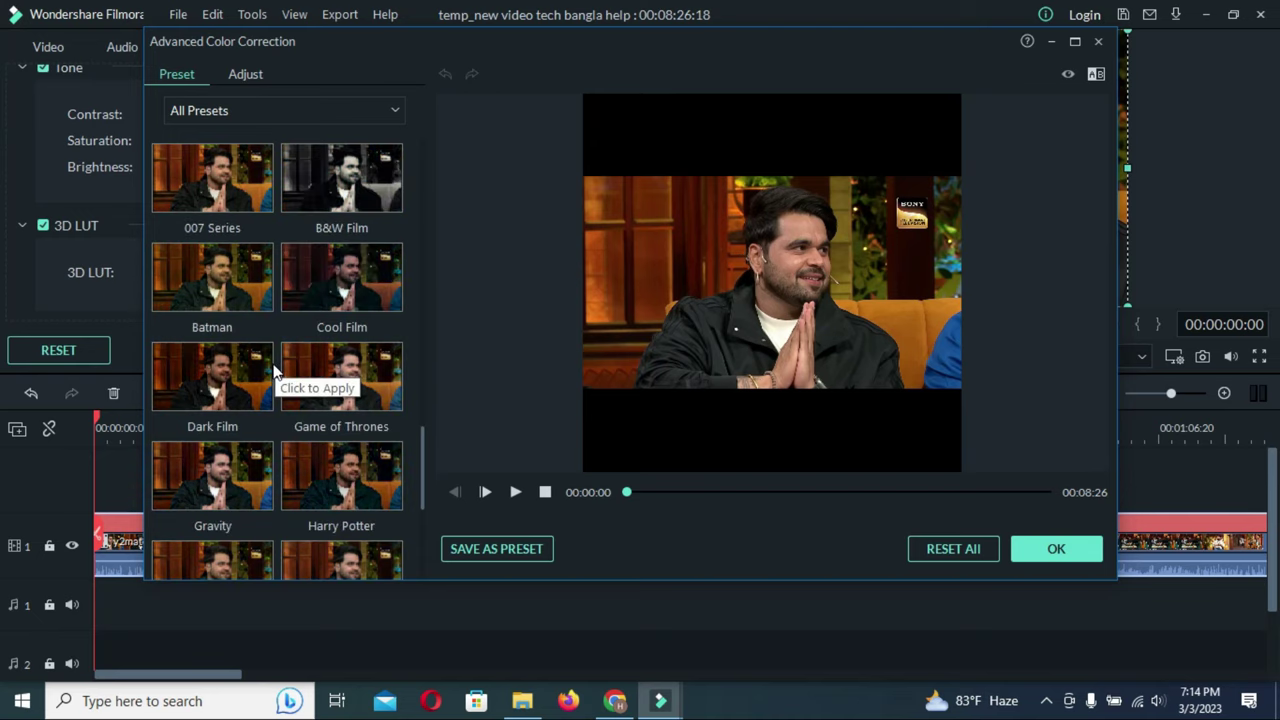
scroll(306, 343, up, 5)
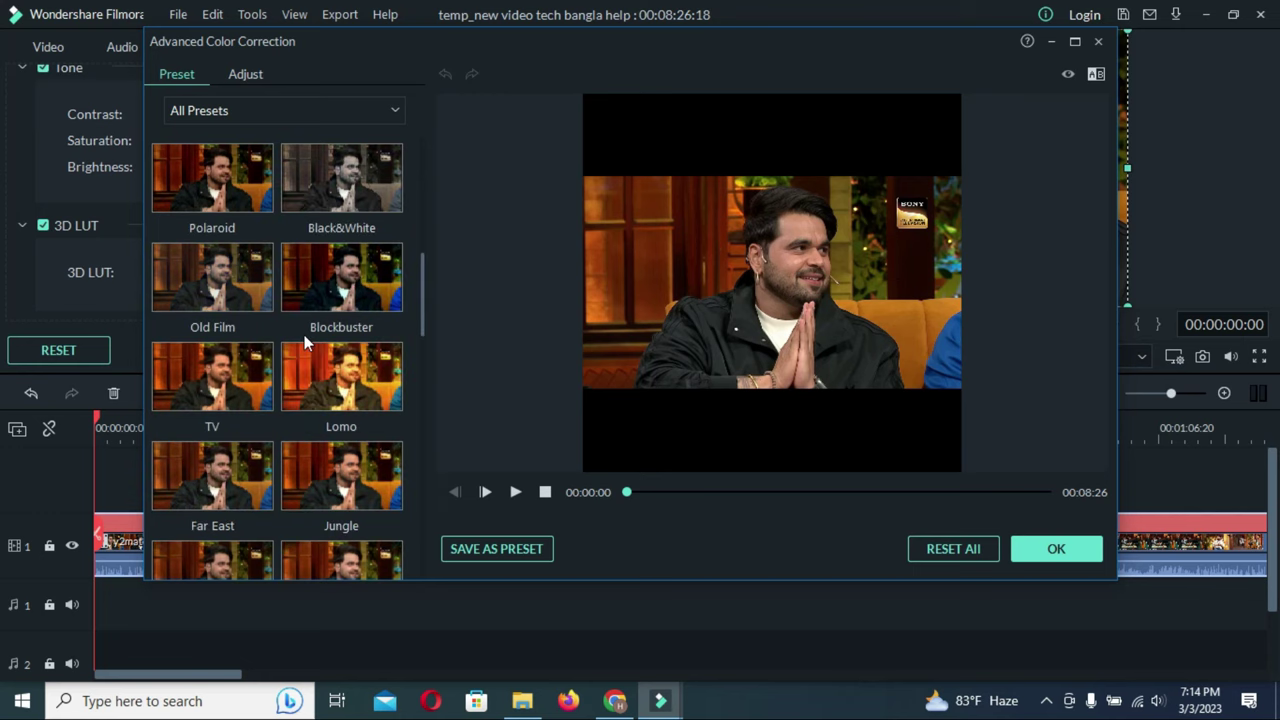
scroll(303, 335, up, 4)
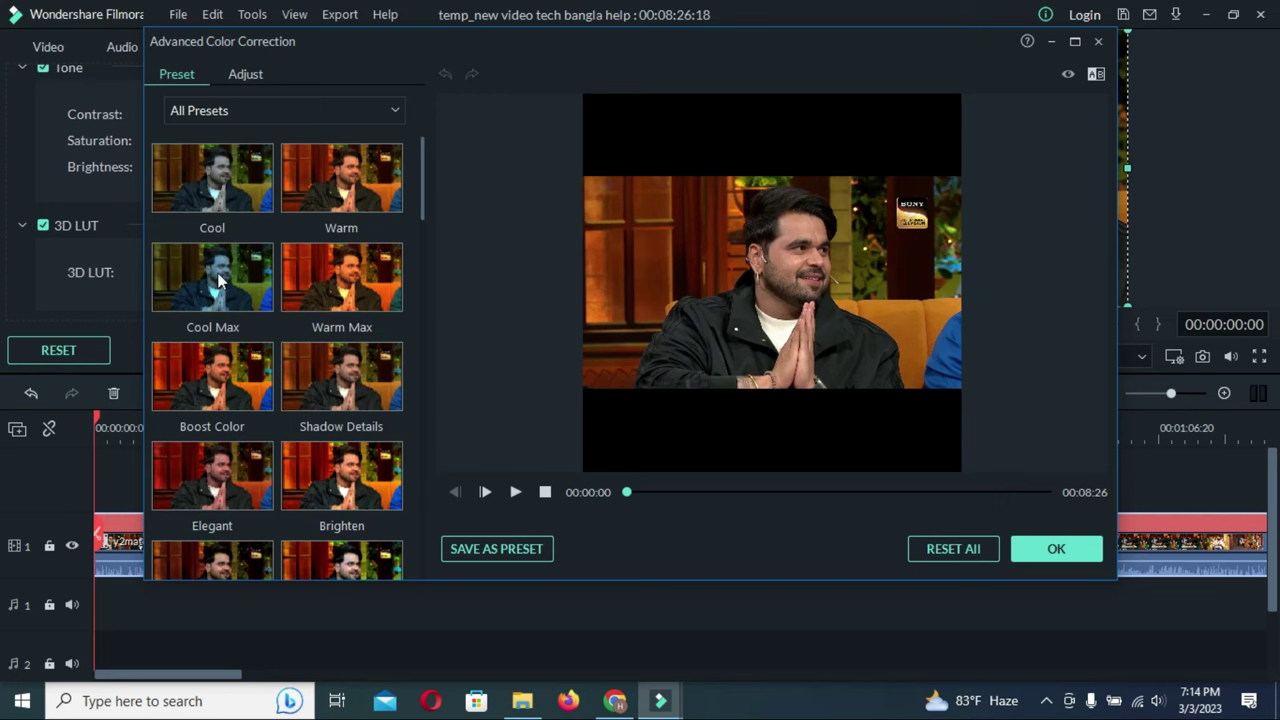
click(1098, 41)
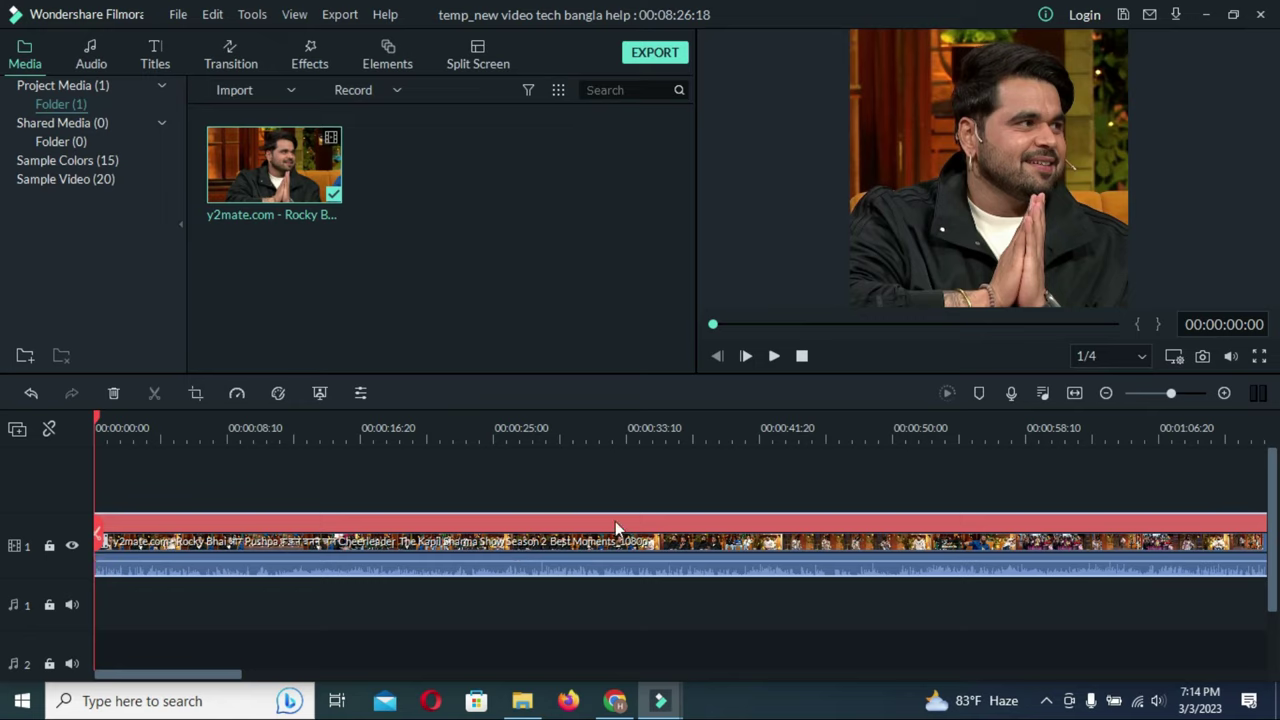
Step: Review the project's local MP4 export settings, including the file name, and close them without exporting
click(656, 54)
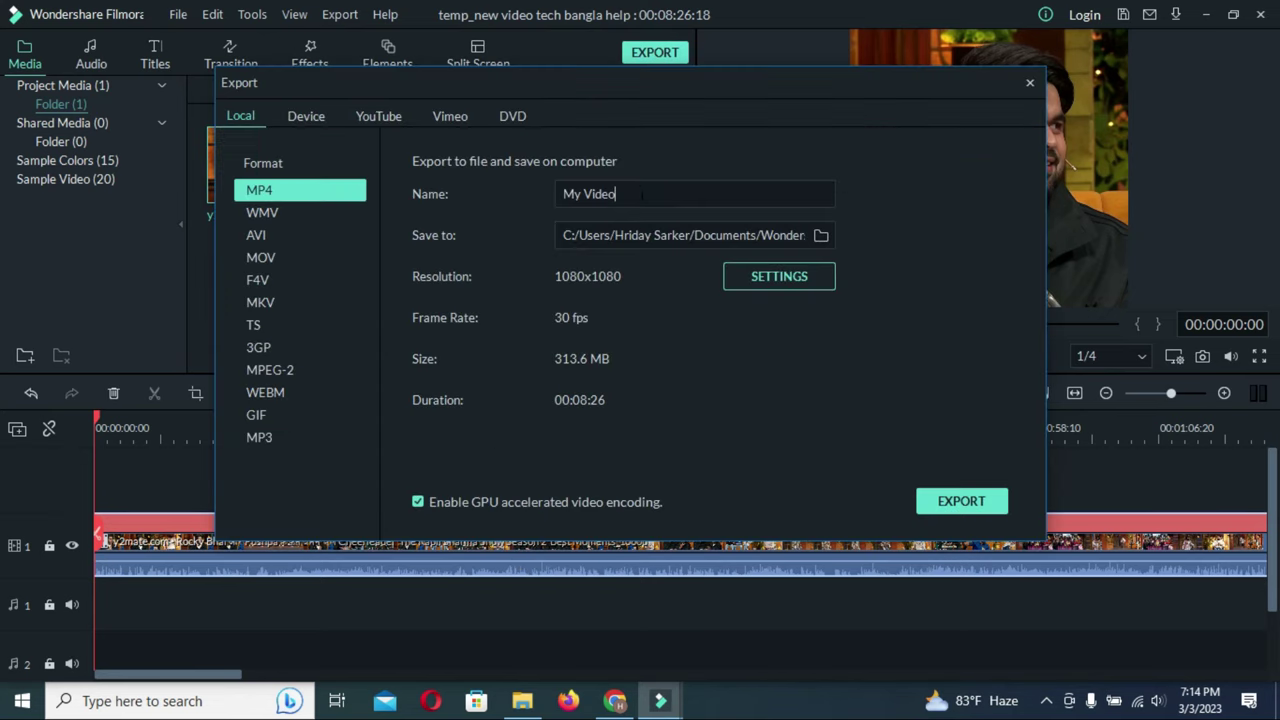
drag(640, 192, 548, 193)
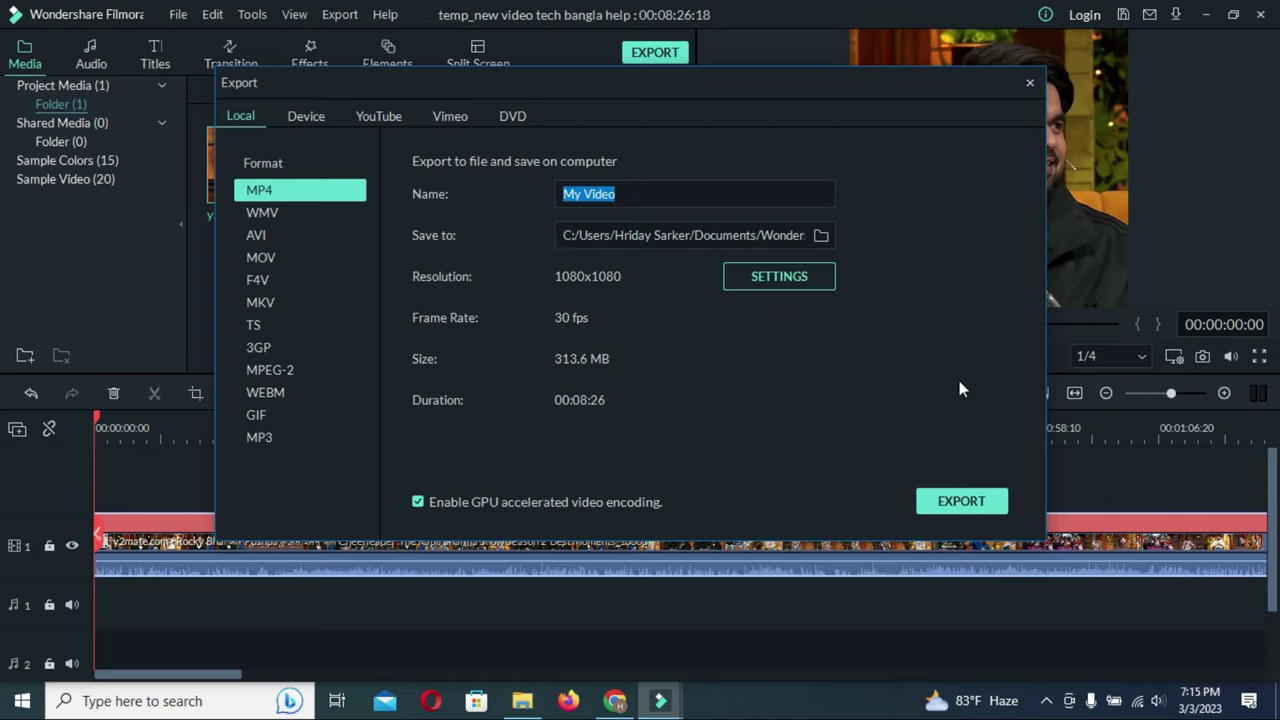
click(1030, 83)
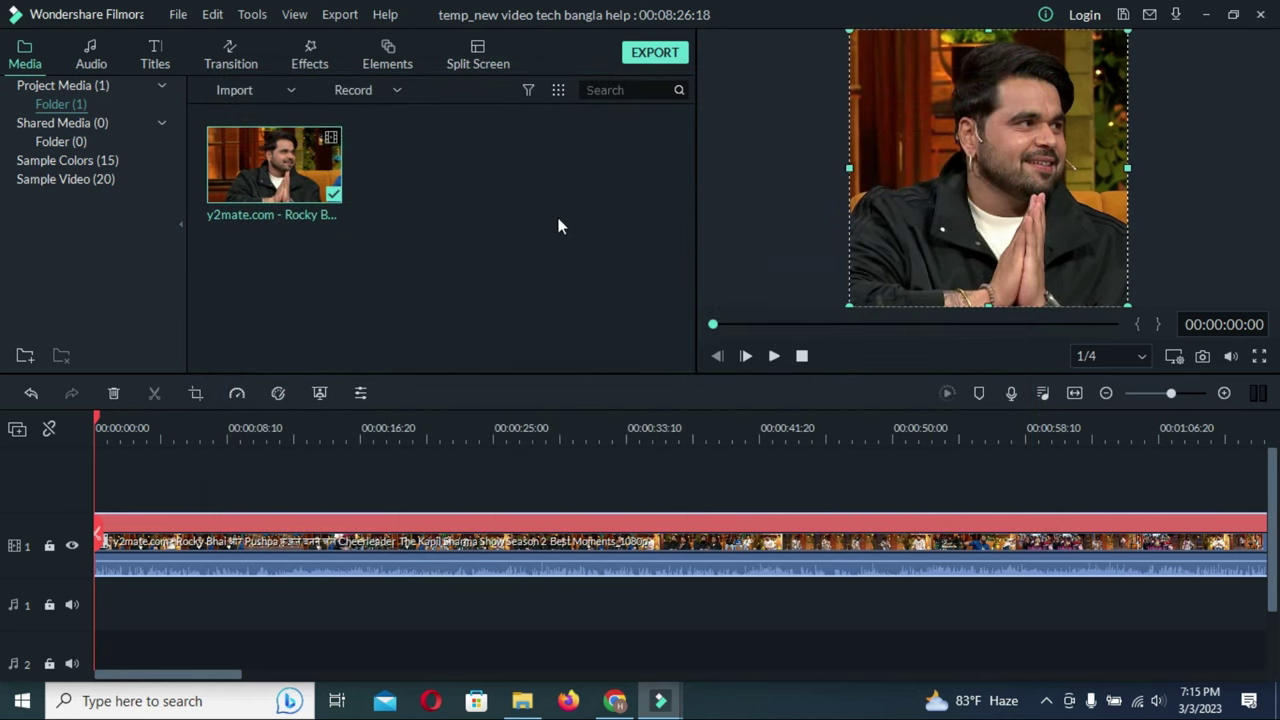
Step: Switch to Meta Business Suite in Chrome and examine the published Kapil Sharma "Pushpa" post, comparing it with the Filmora timeline
click(620, 703)
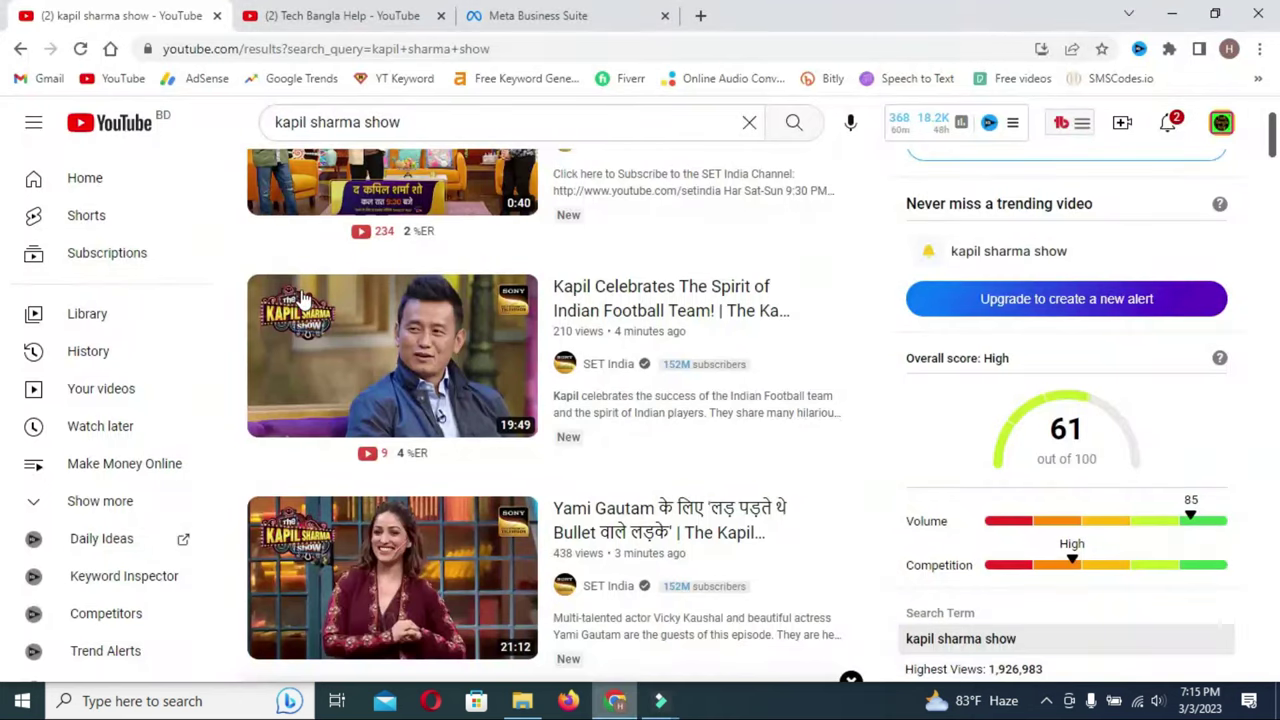
click(545, 15)
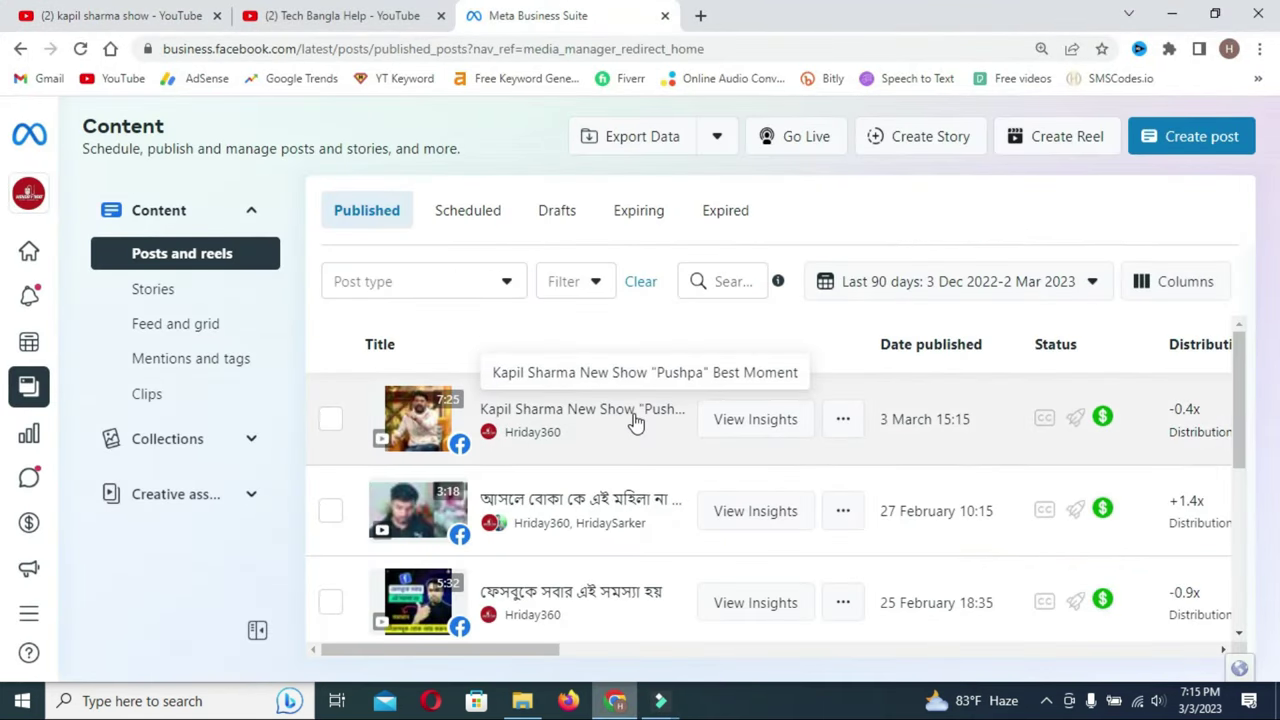
key(alt+Tab)
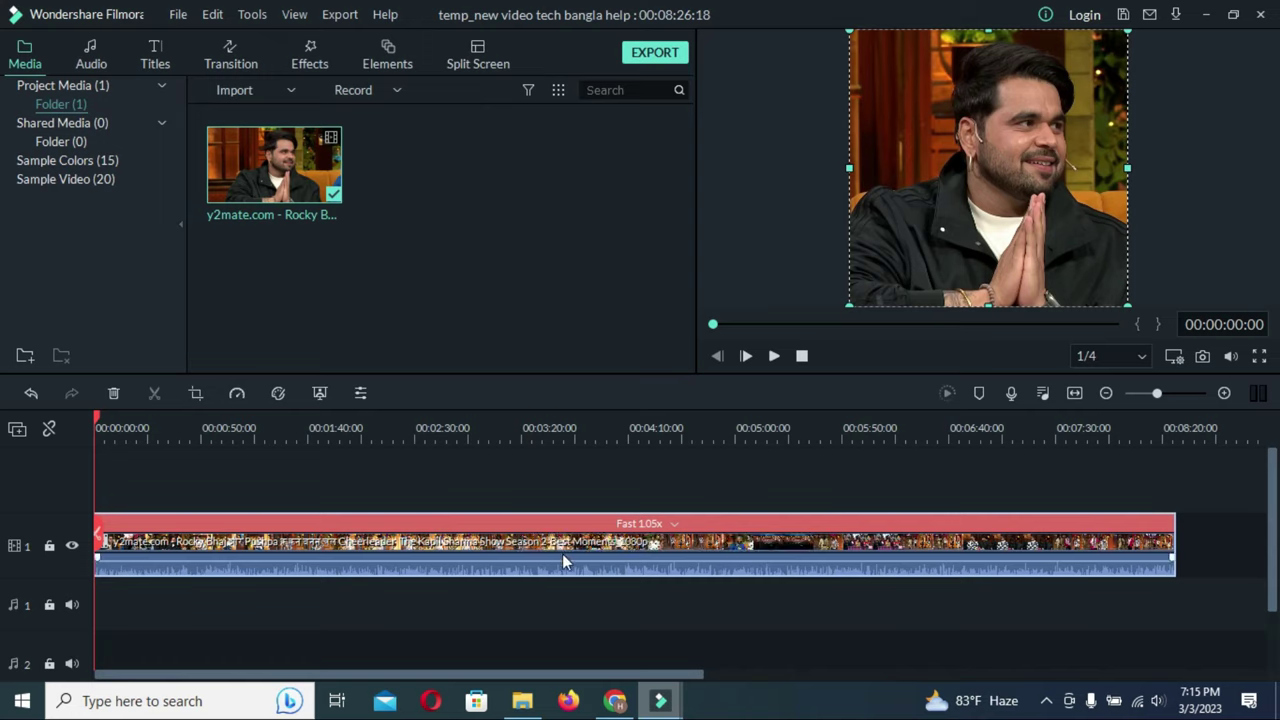
click(612, 705)
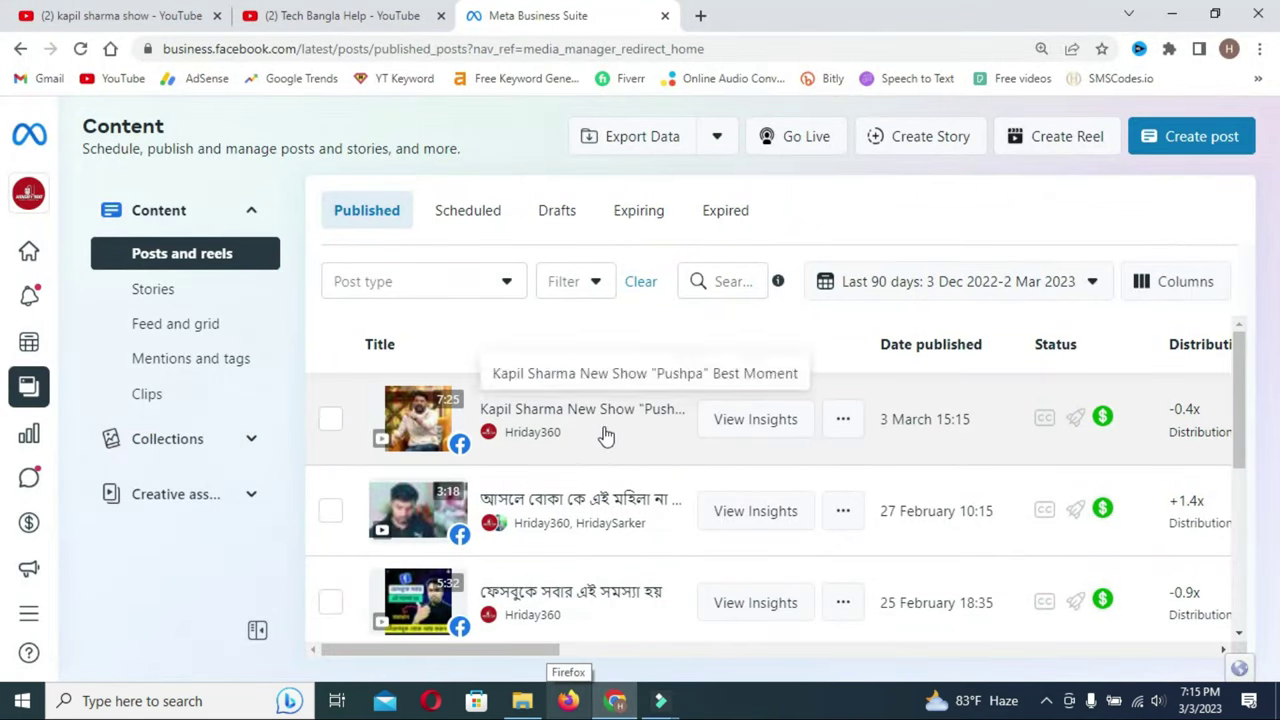
scroll(1078, 425, down, 1)
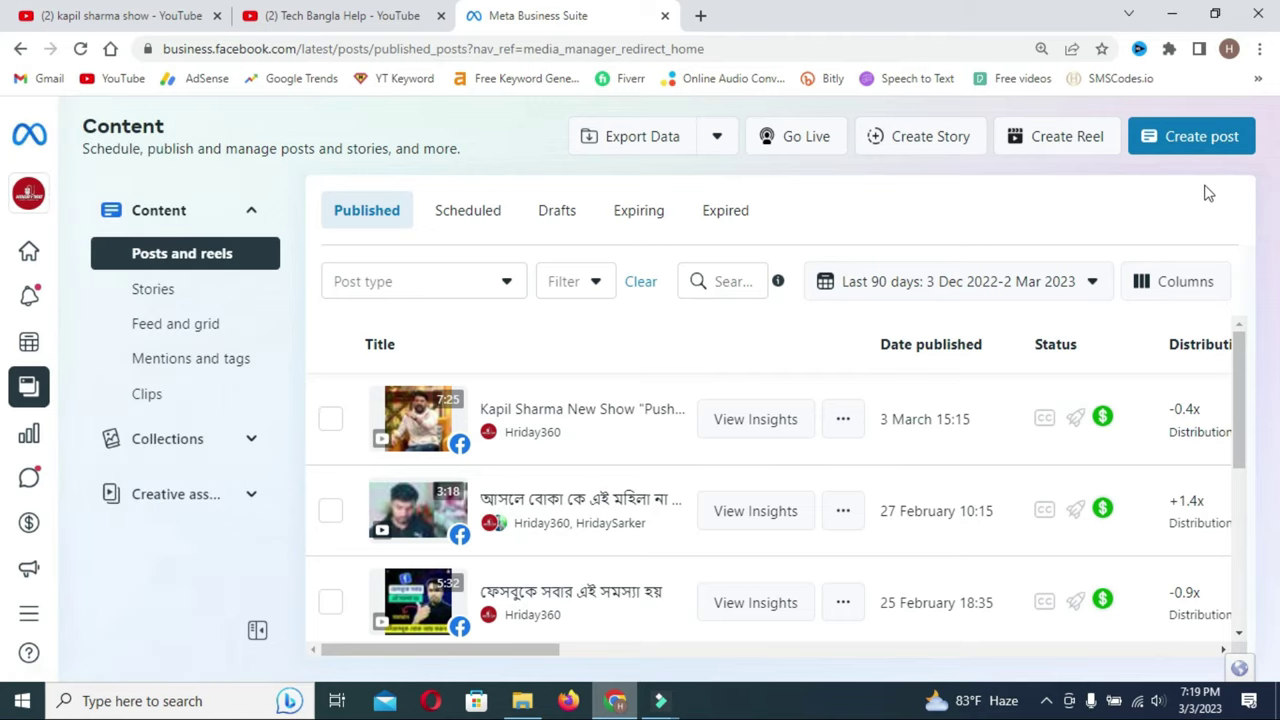
Step: Create a new post for the Facebook page and upload the "kapil sharma show" video from the "final video" folder
click(1208, 138)
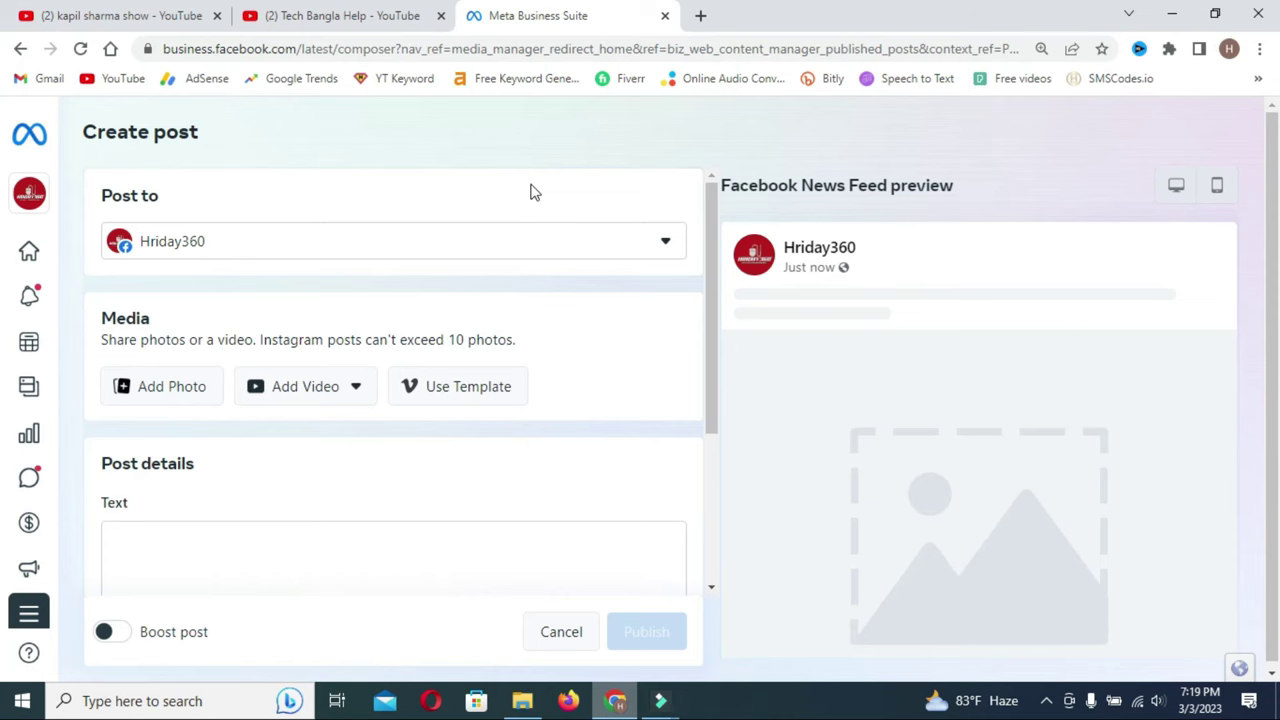
click(337, 397)
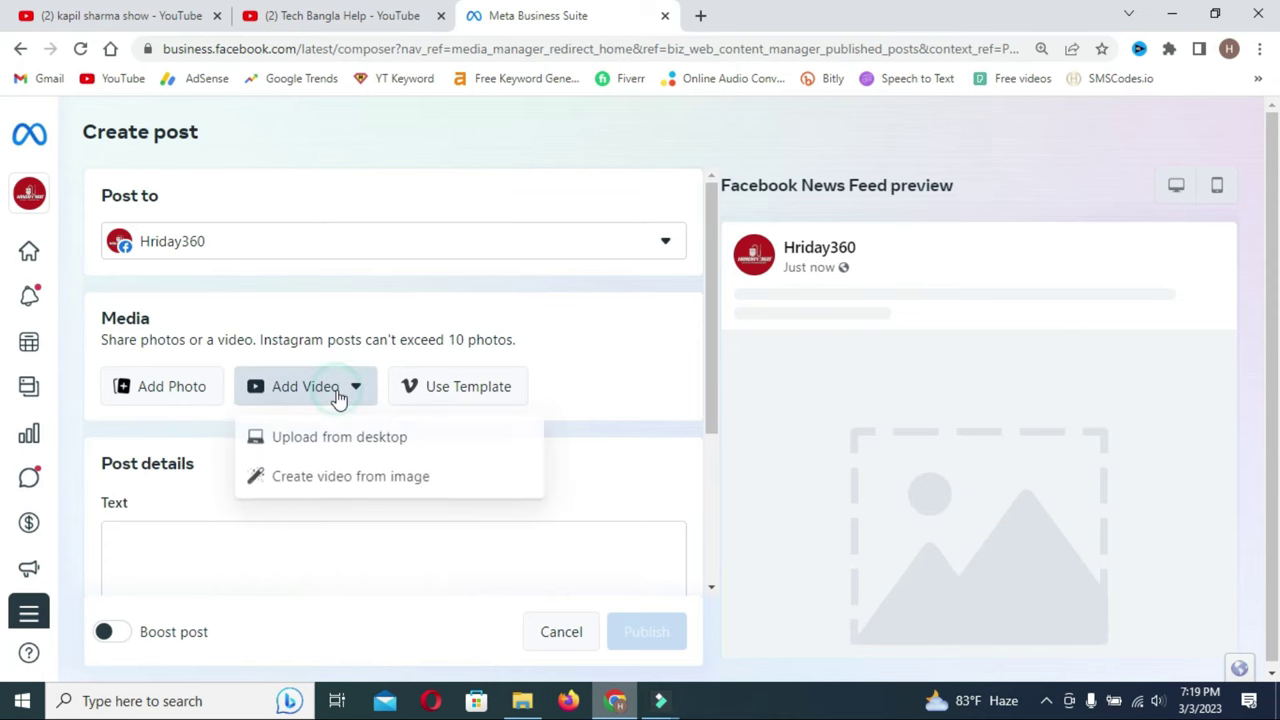
click(339, 437)
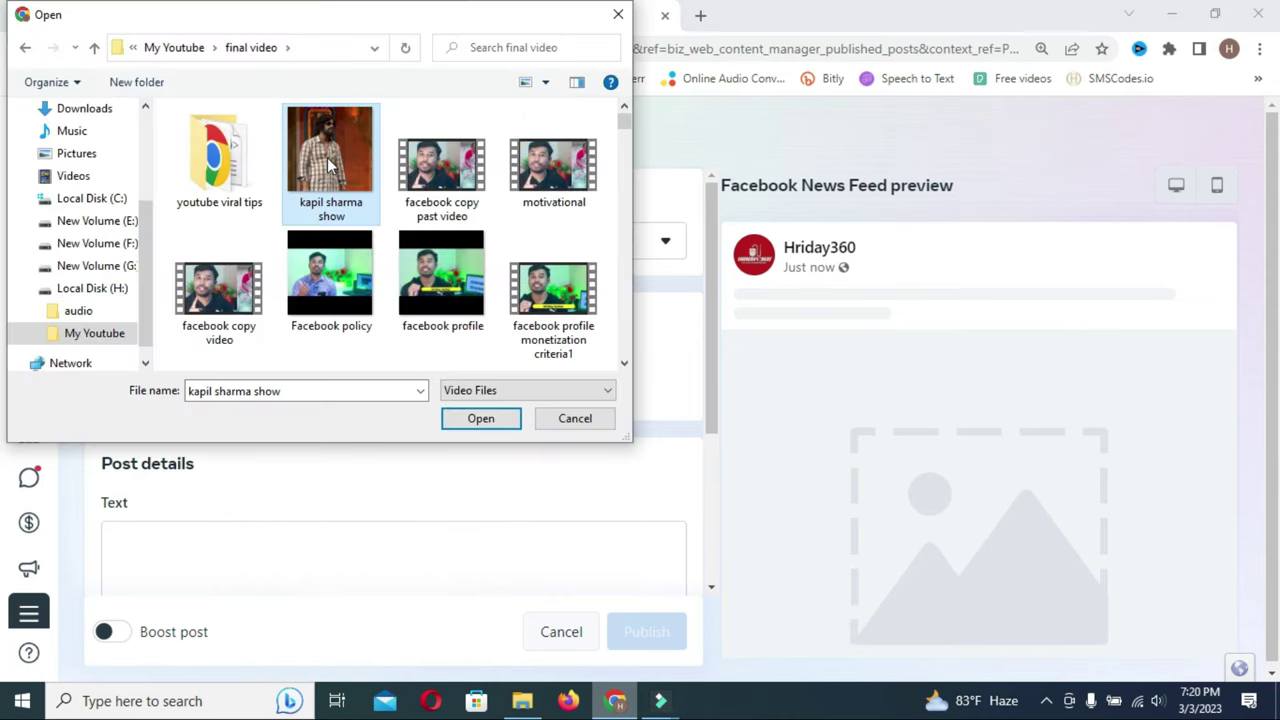
click(480, 420)
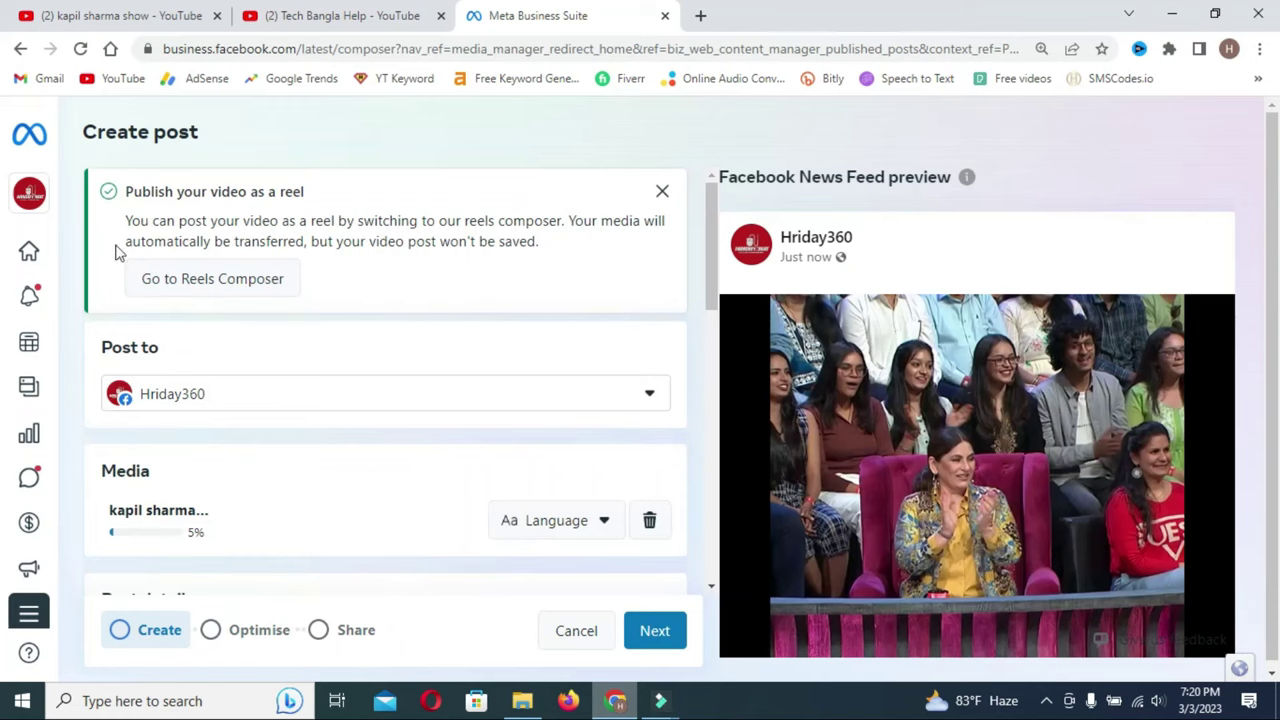
Step: Enter "kapil sharma show" as the required video title in the post details
scroll(296, 354, down, 1)
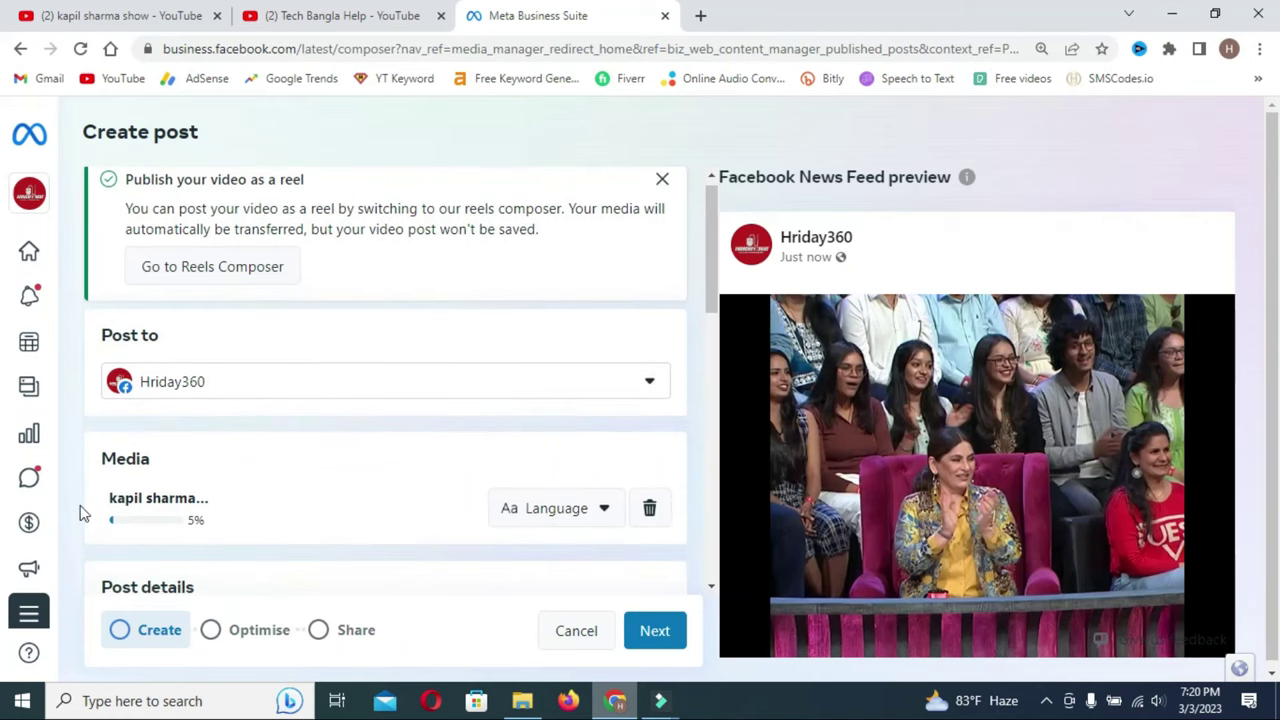
scroll(300, 500, down, 1)
scroll(300, 451, down, 2)
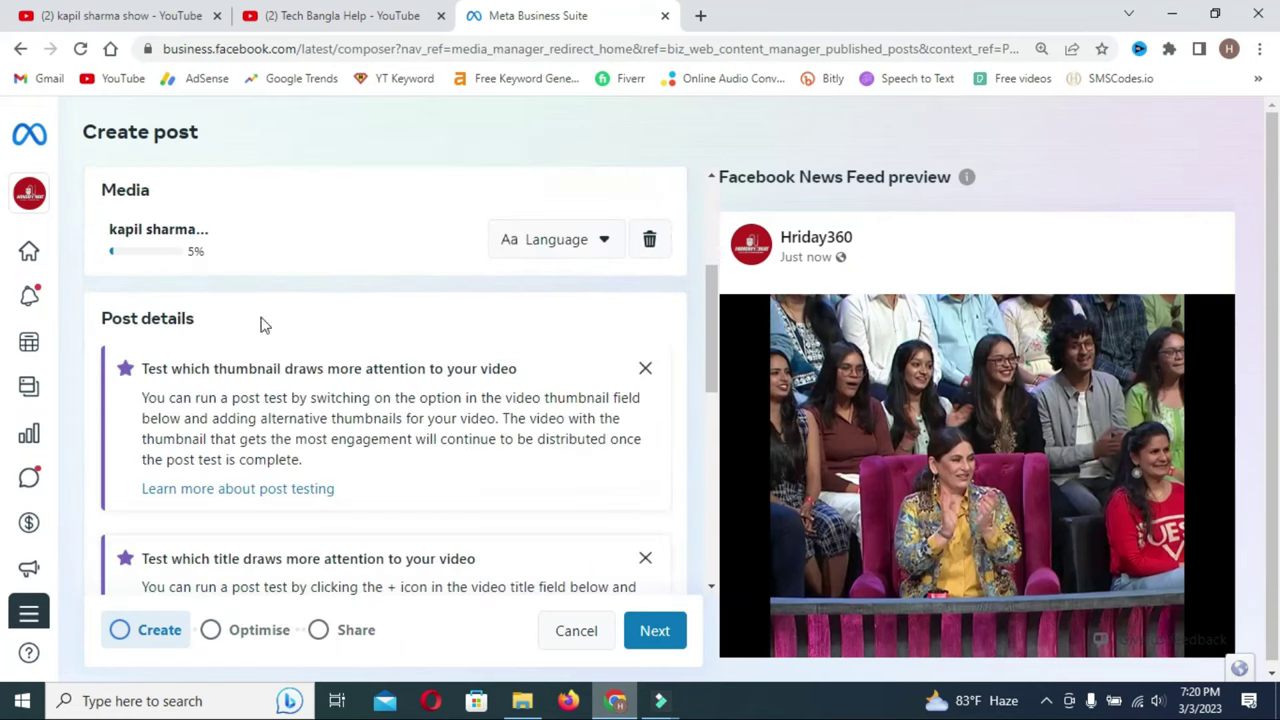
scroll(260, 325, down, 5)
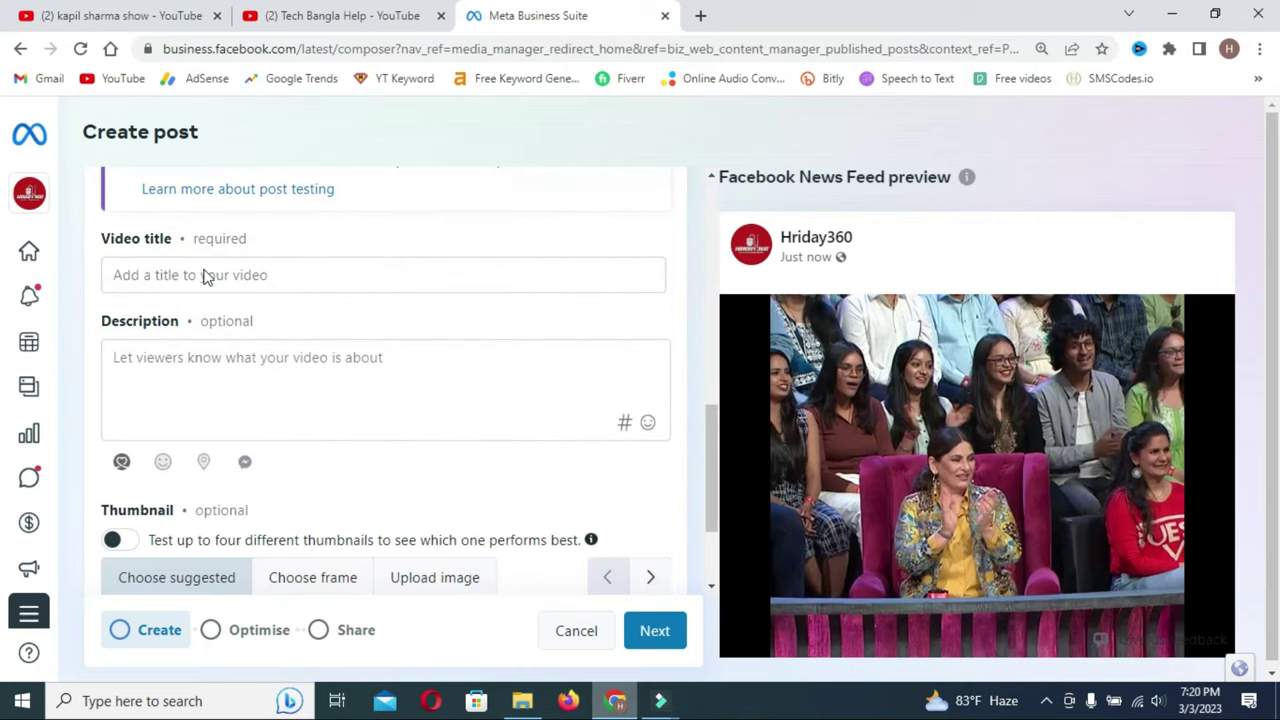
click(129, 271)
text(kapil sharma show)
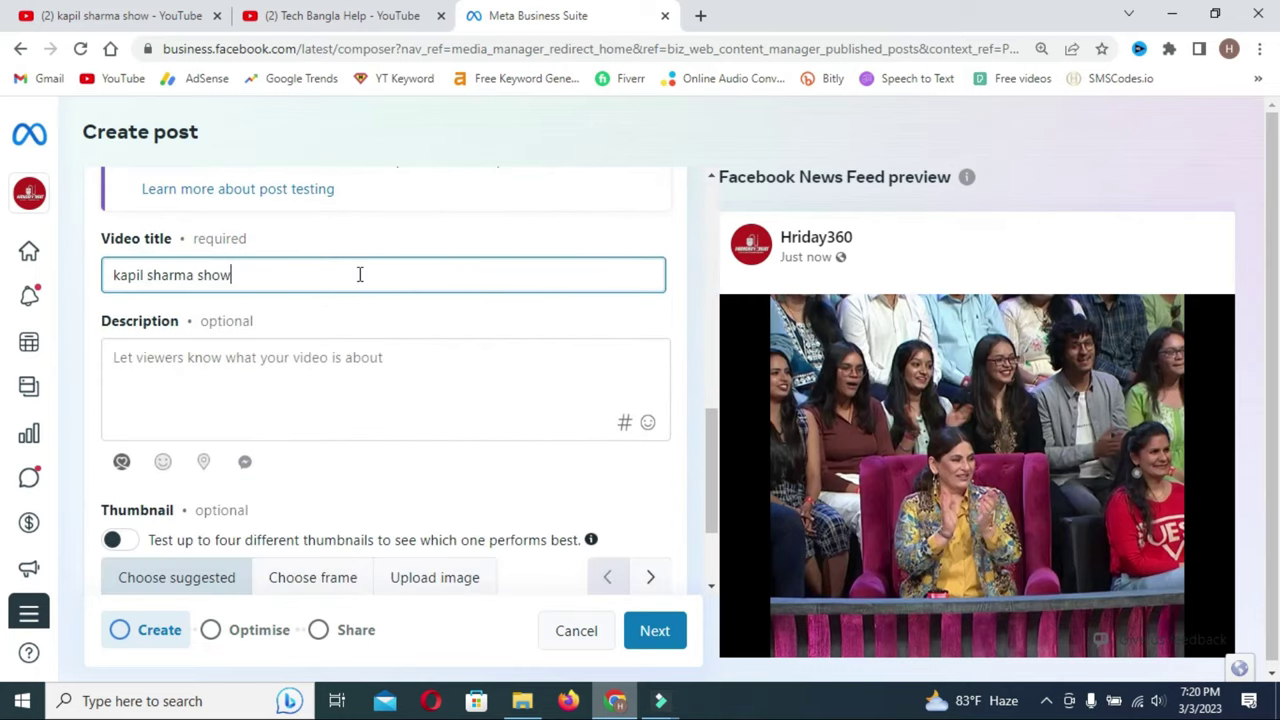
click(255, 271)
Step: Write the description "kapil sharma show" and add the suggested hashtags #kapilsharma and #kapilsharmashow on a new line
click(121, 358)
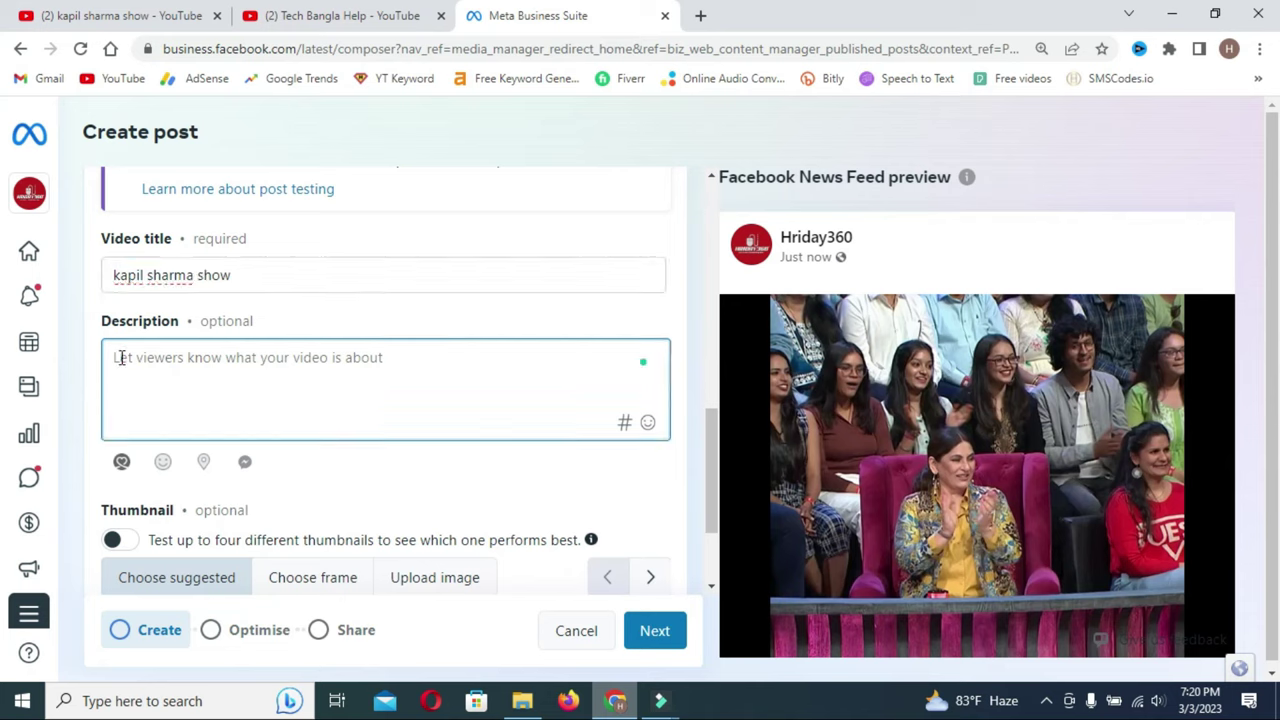
text(kapil sharma show)
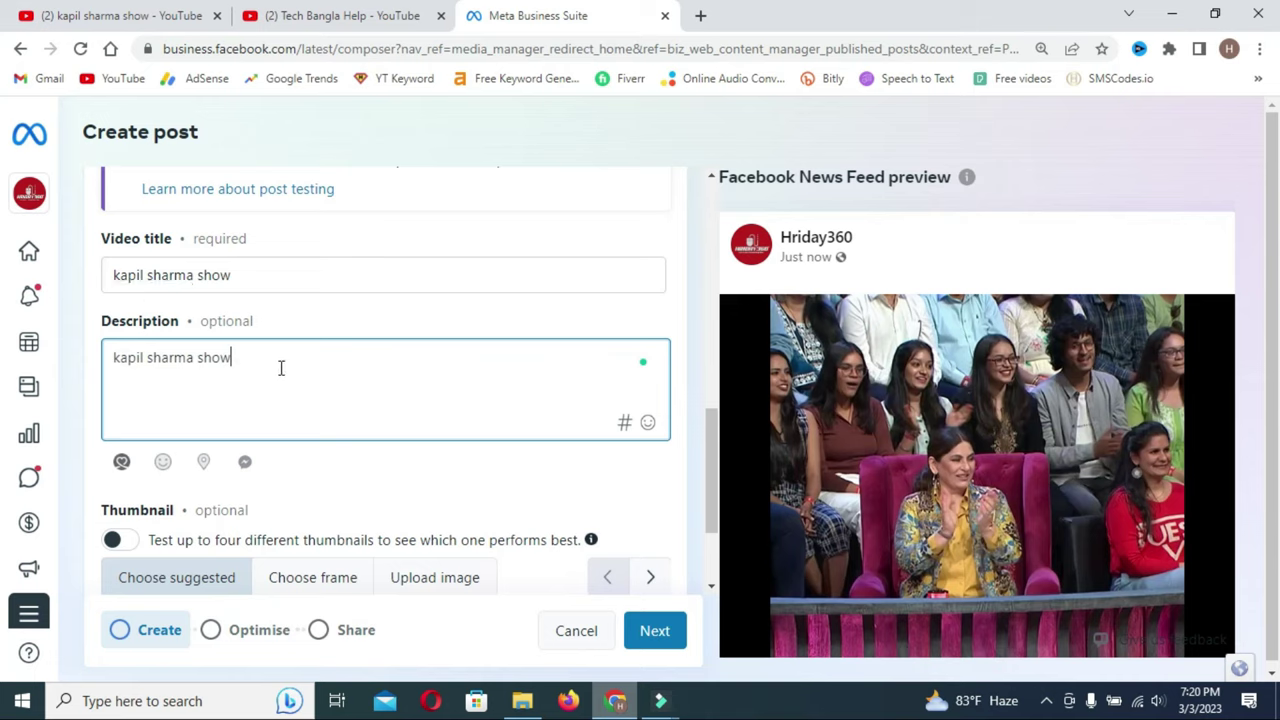
key(Return)
text(#)
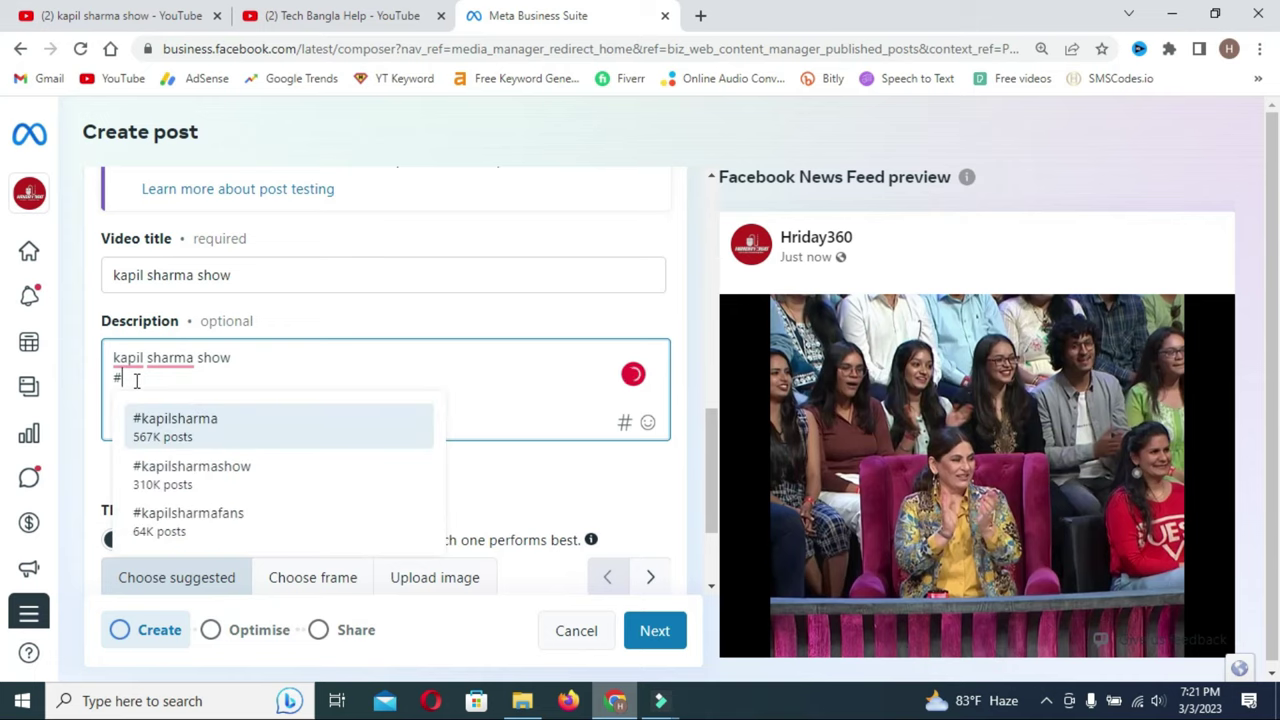
click(196, 430)
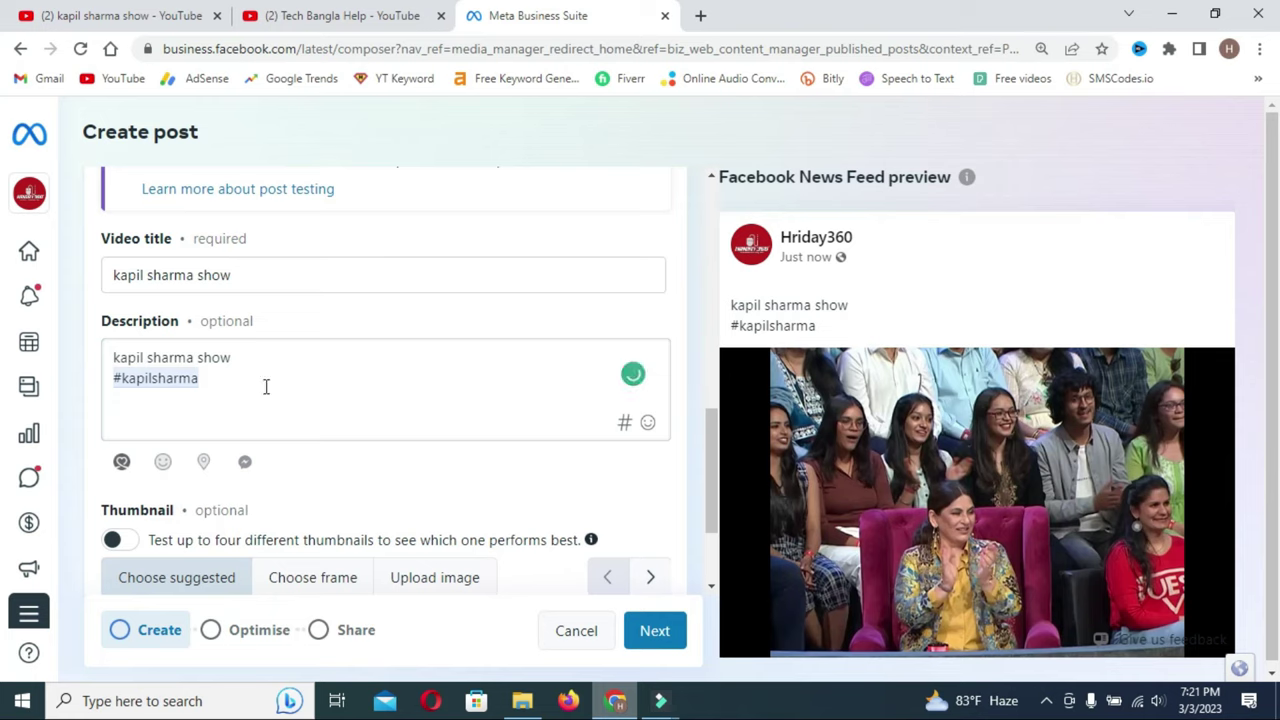
click(266, 388)
text(#)
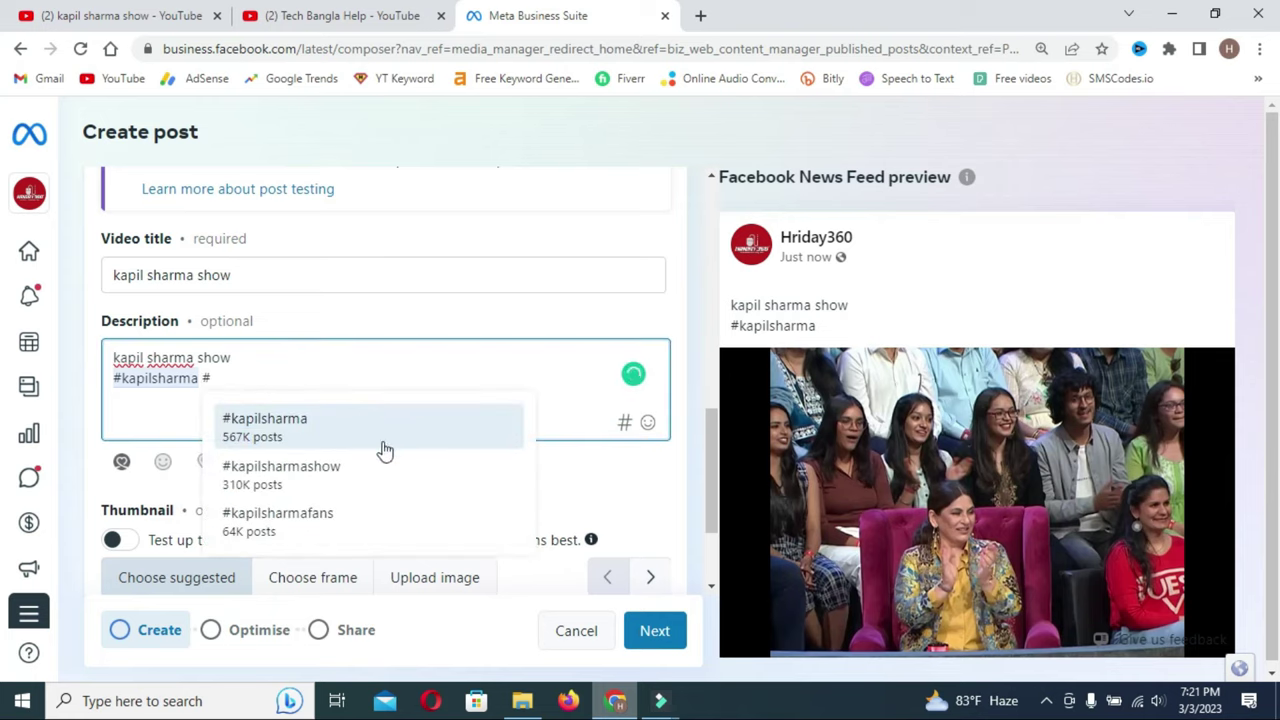
click(271, 478)
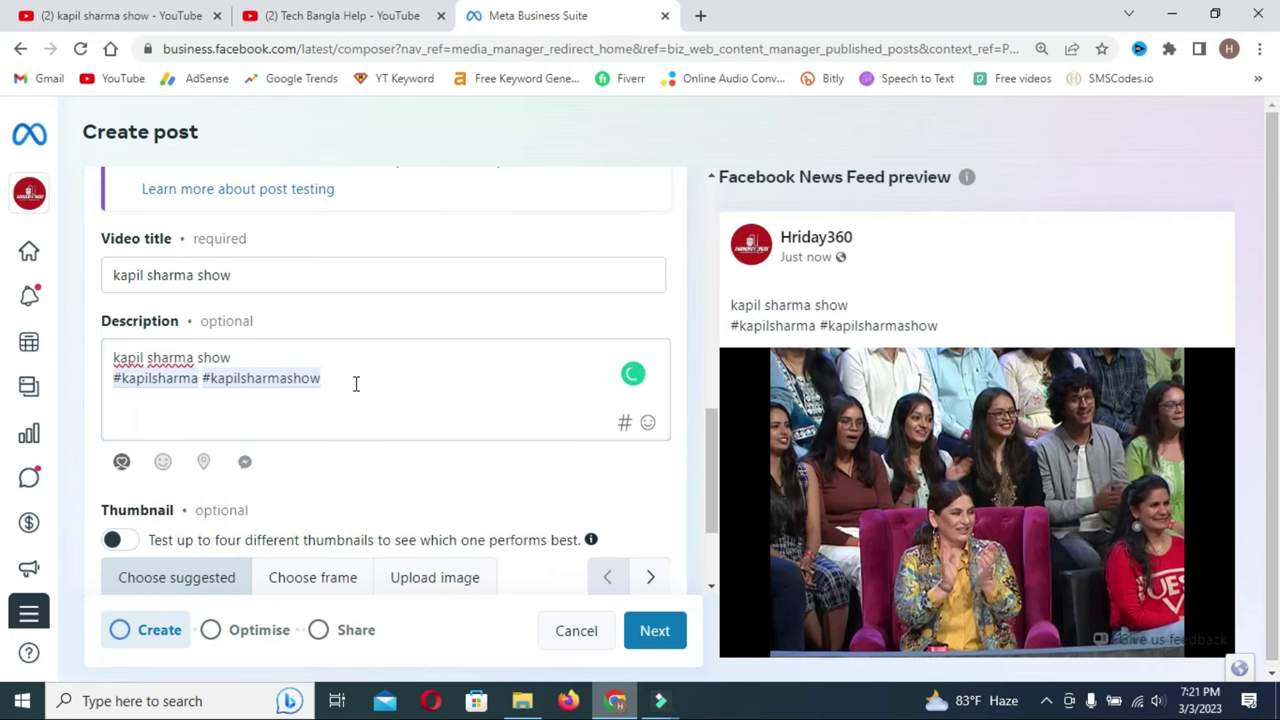
Step: Use a frame from the video as the post's thumbnail and expand the additional post detail options
scroll(355, 383, down, 1)
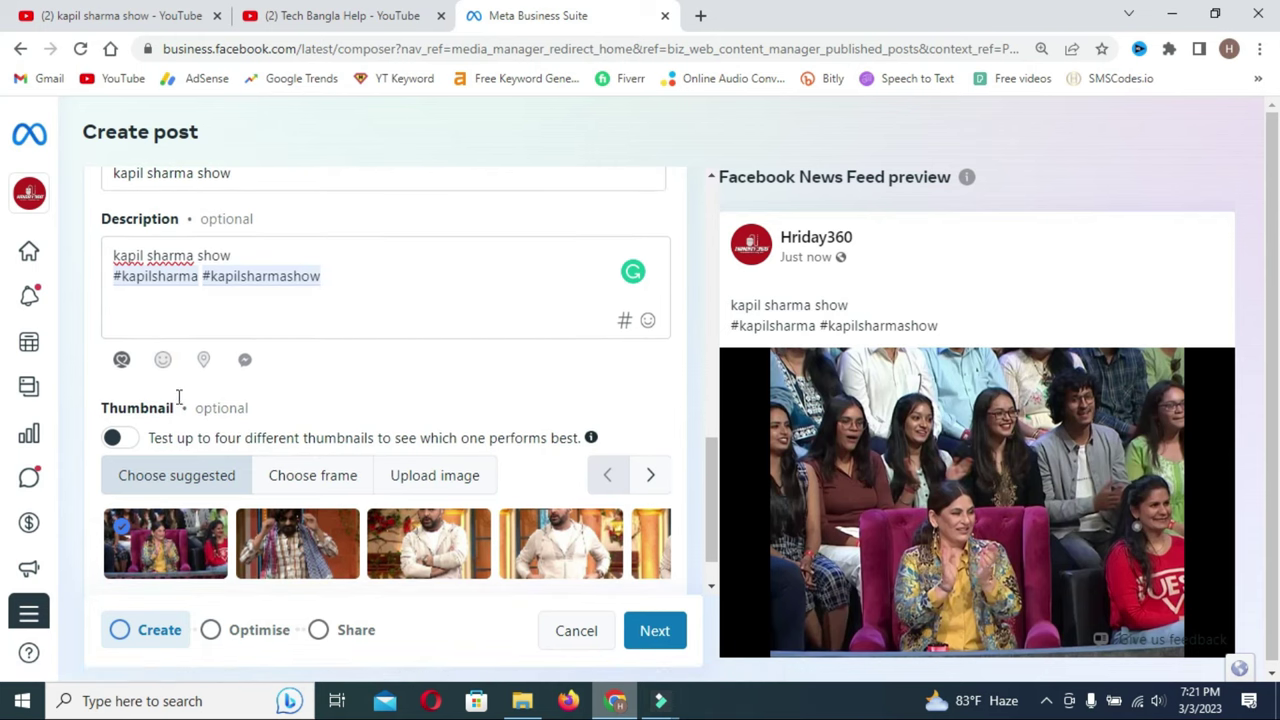
scroll(178, 397, down, 1)
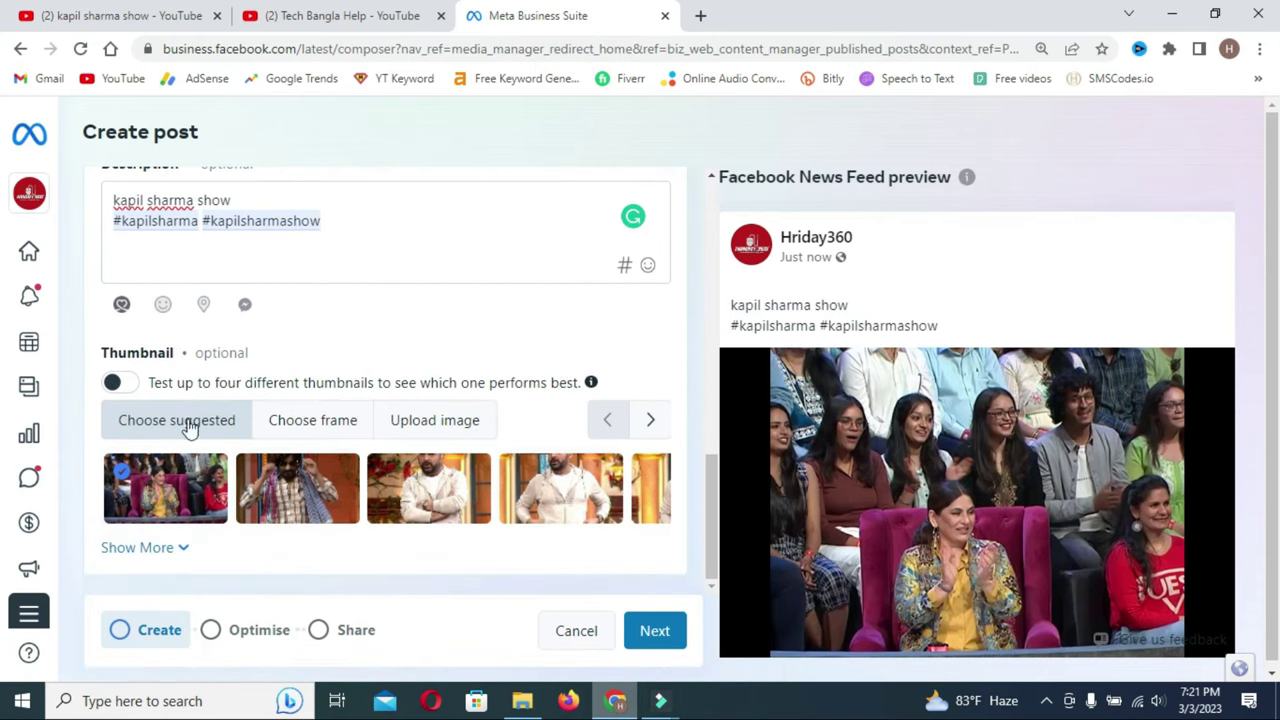
scroll(170, 480, down, 1)
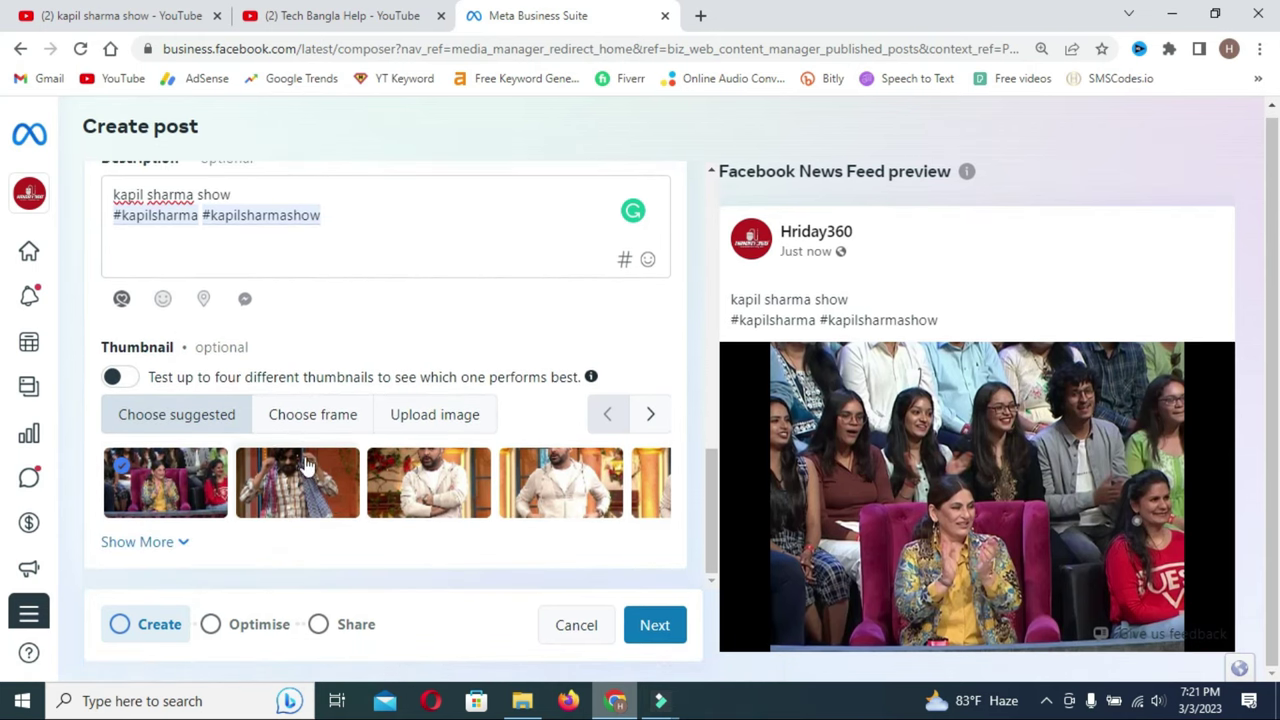
click(312, 414)
scroll(342, 490, down, 1)
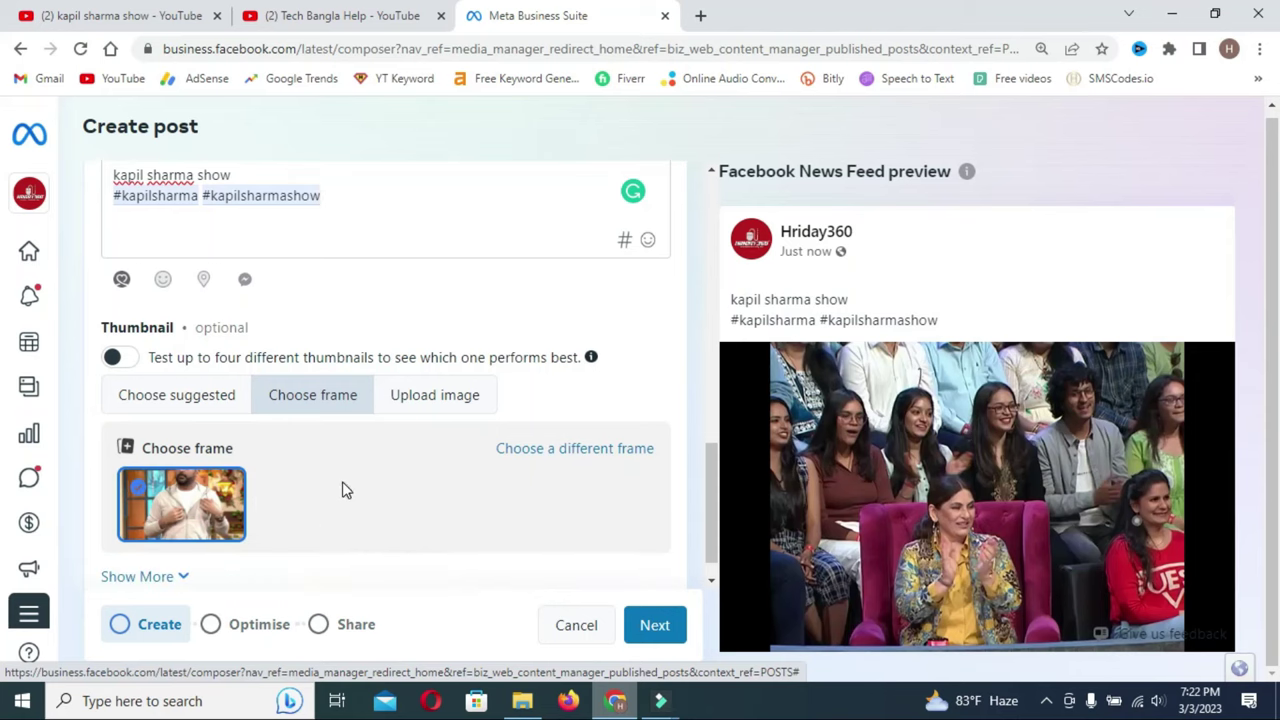
click(186, 542)
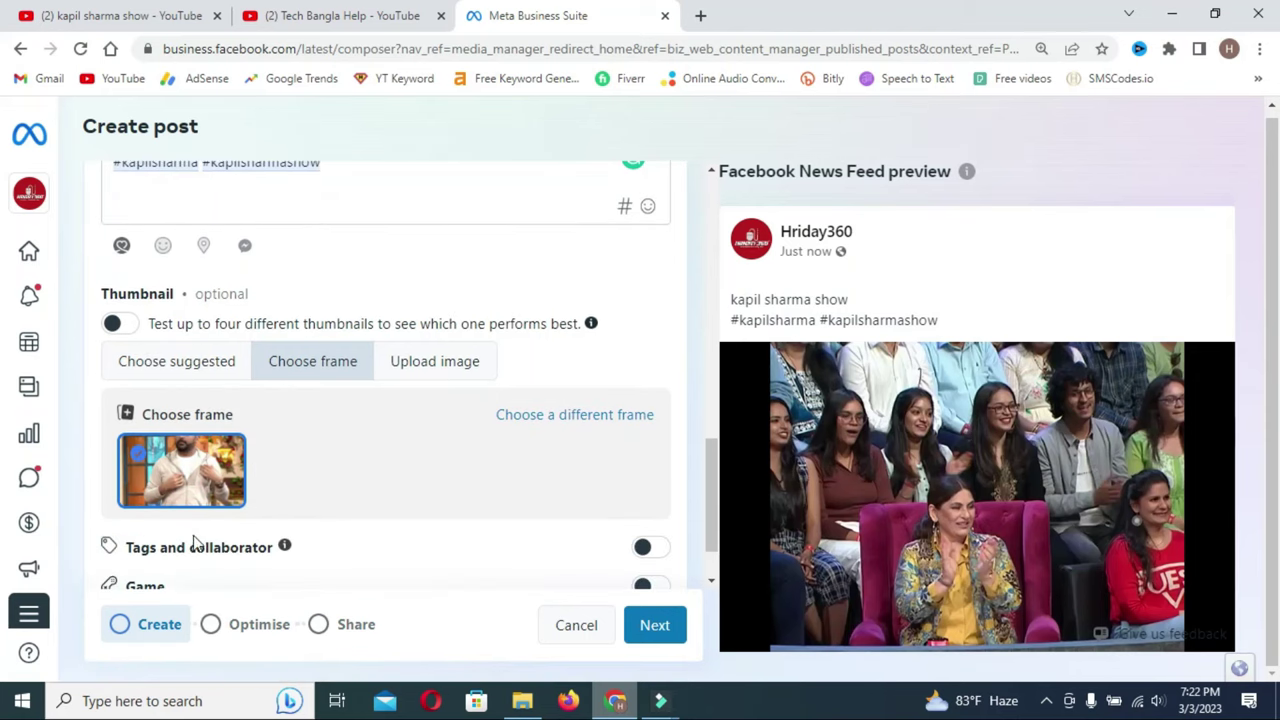
scroll(400, 475, down, 2)
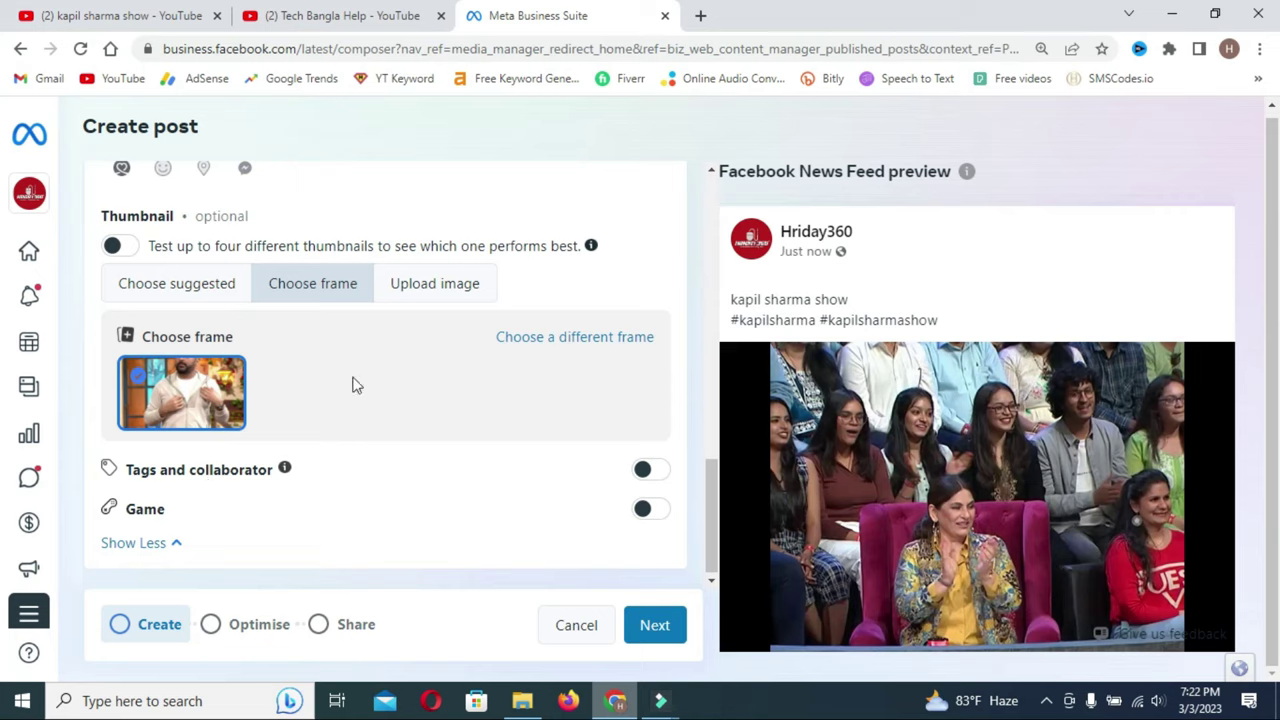
Step: Continue through the Optimise stage to Share, select Schedule as the scheduling option, and review the distribution settings
click(655, 625)
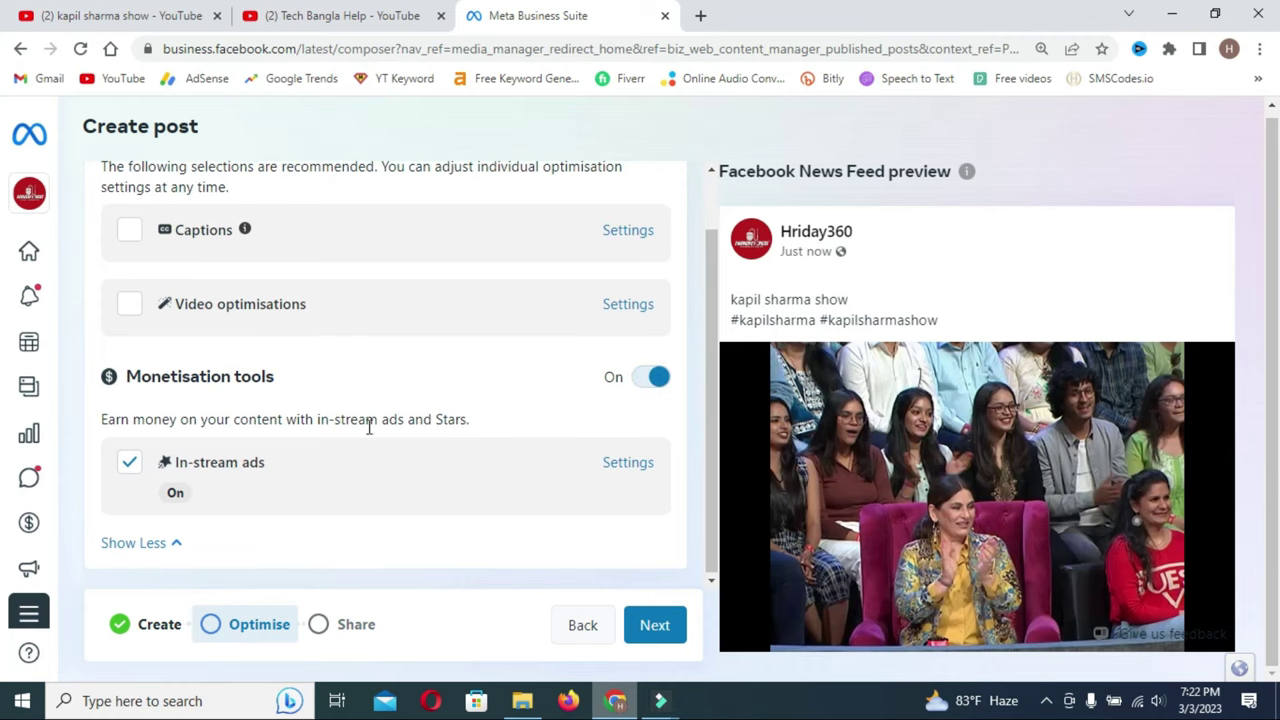
click(654, 637)
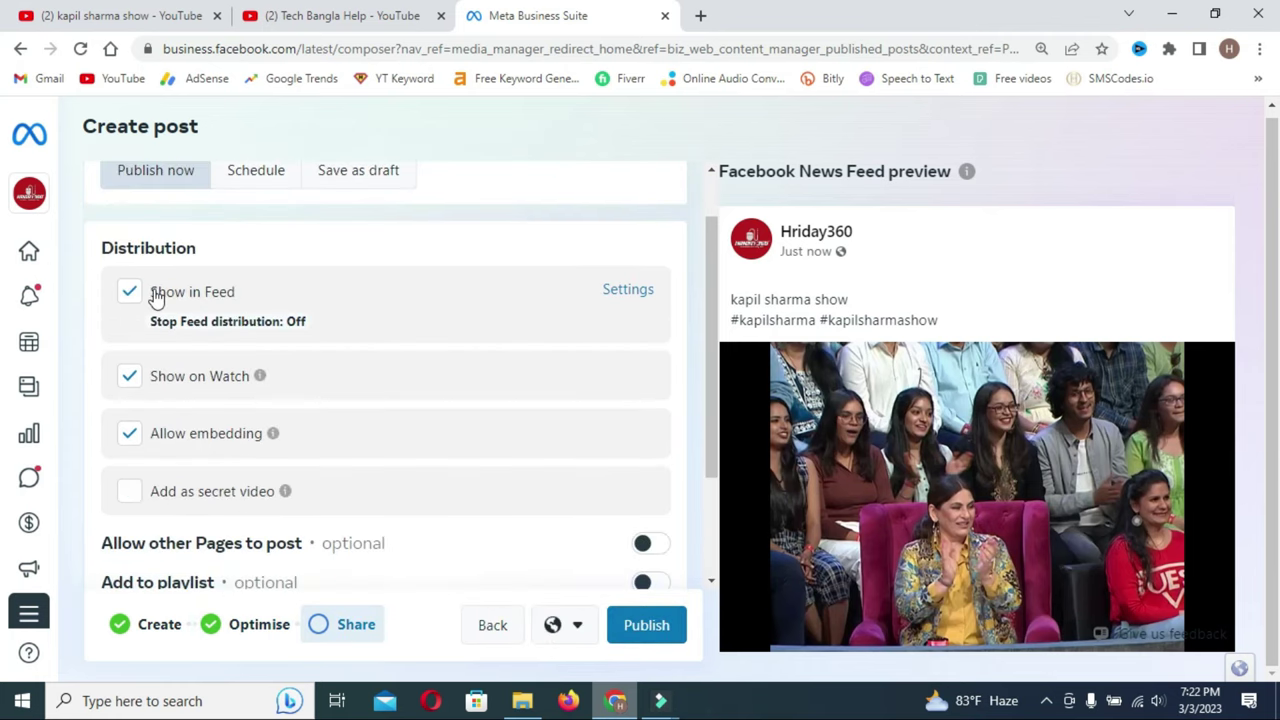
scroll(297, 372, up, 1)
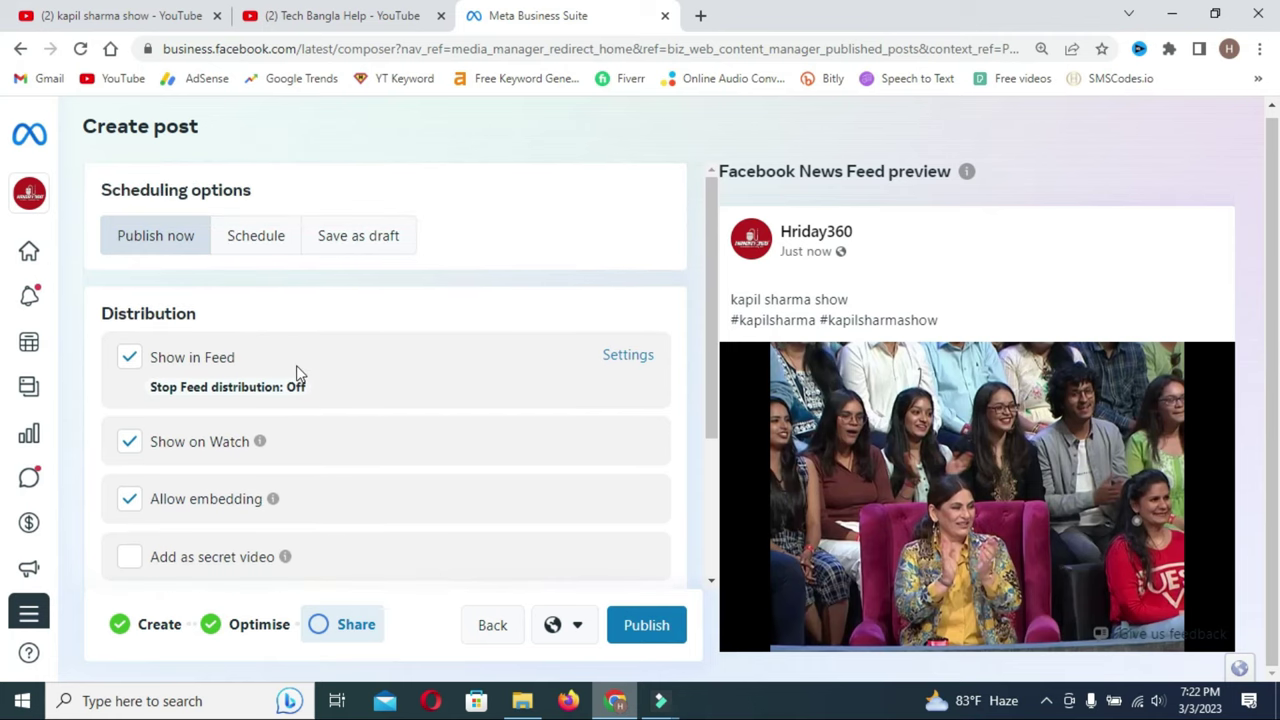
scroll(323, 397, down, 3)
scroll(331, 397, up, 3)
click(253, 242)
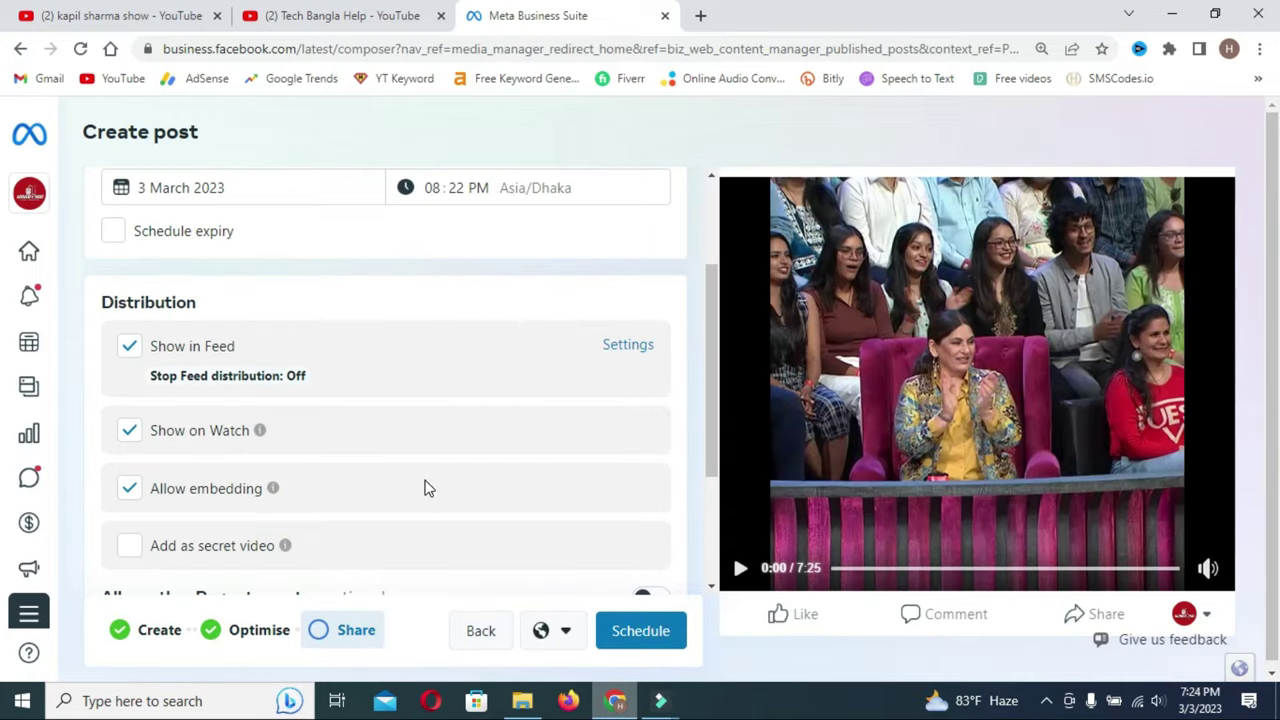
scroll(423, 486, down, 2)
scroll(421, 400, up, 4)
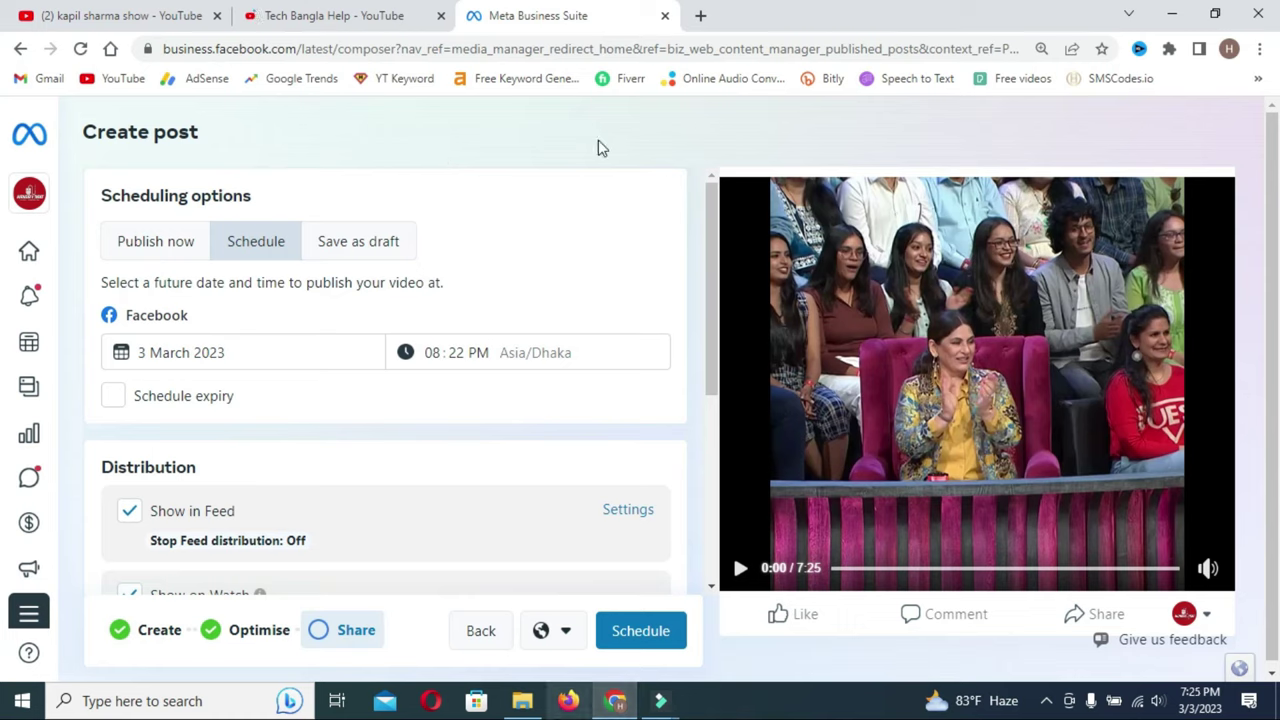
Step: Switch to the Tech Bangla Help channel page on YouTube and look through its recently uploaded videos and channel name
click(349, 20)
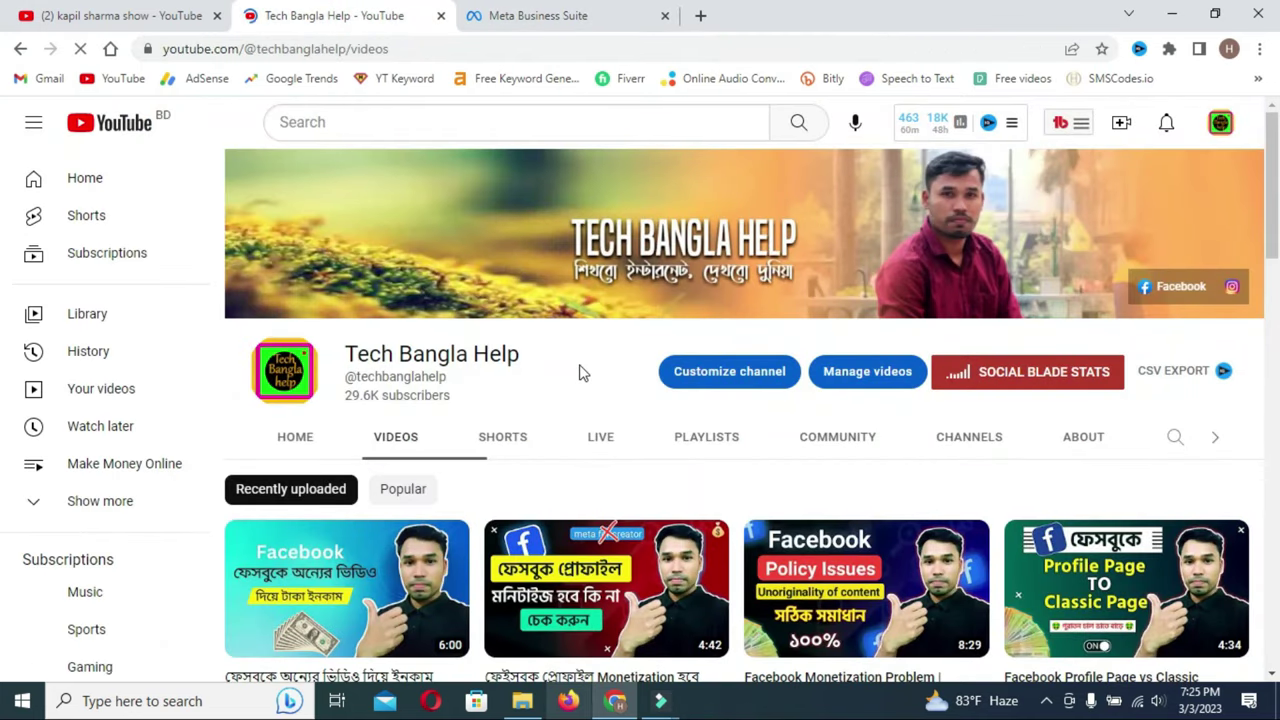
scroll(420, 380, down, 1)
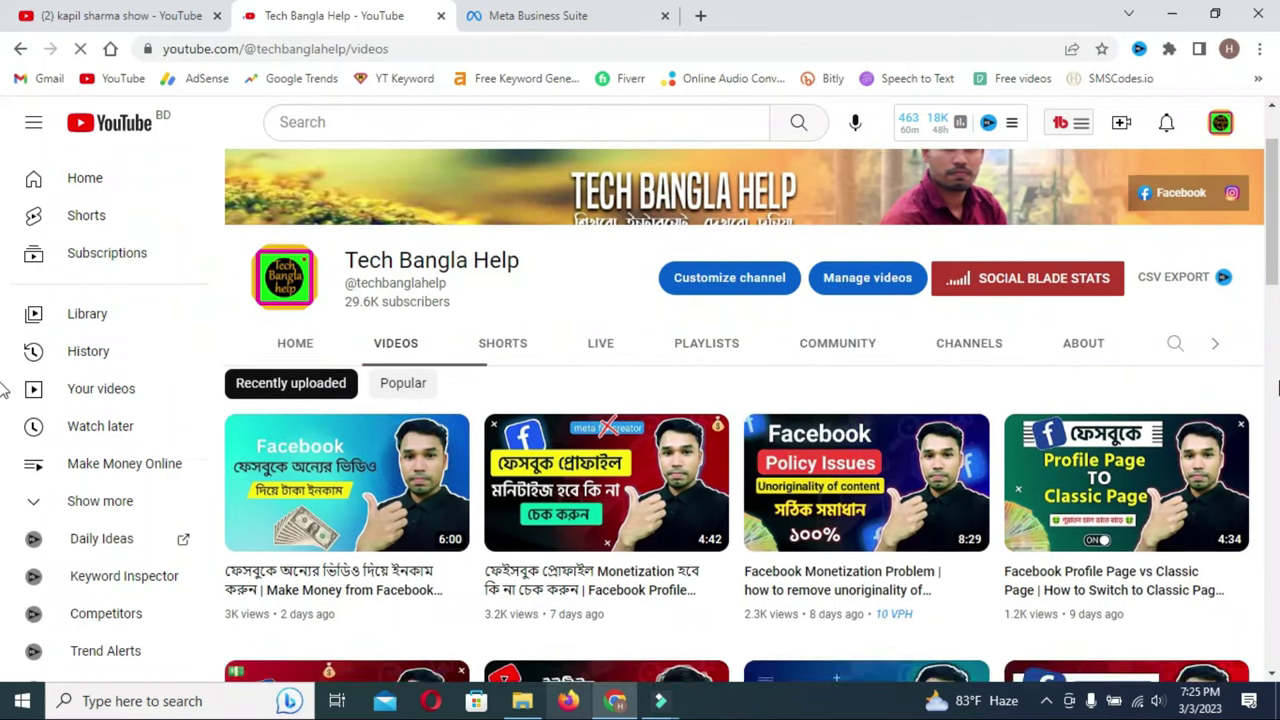
scroll(1276, 458, down, 2)
scroll(473, 535, down, 1)
scroll(473, 535, down, 1)
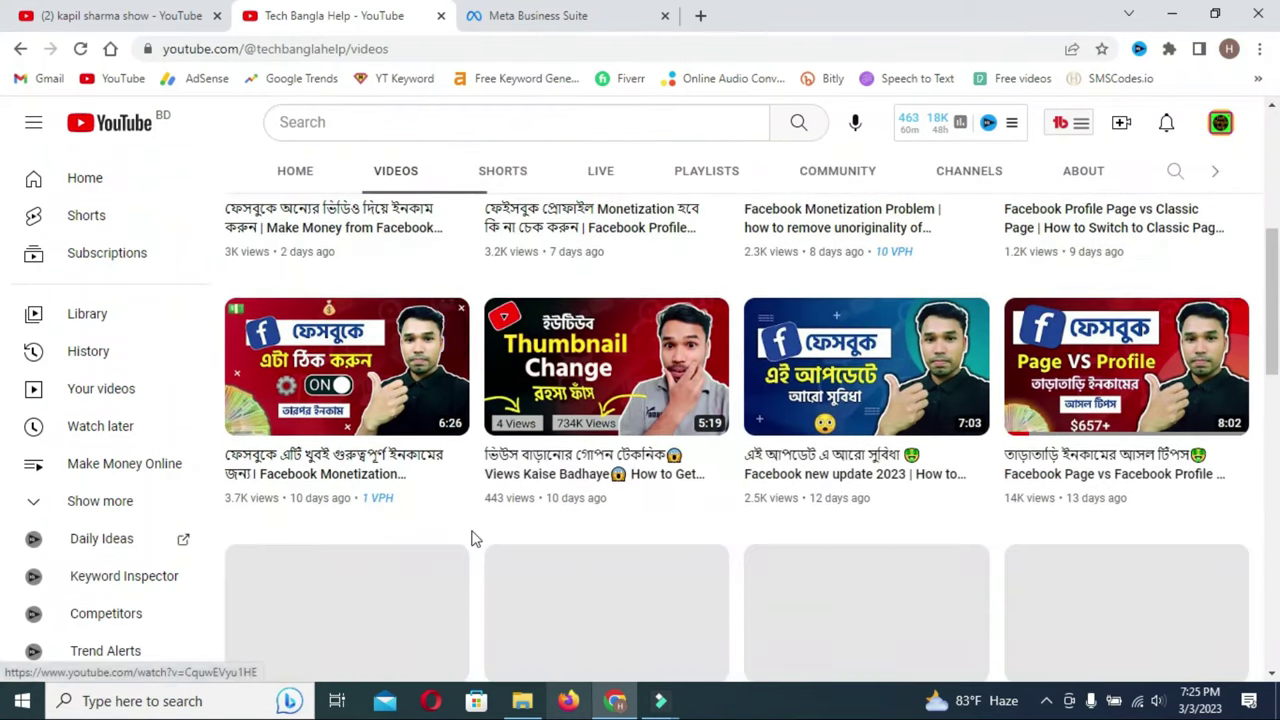
scroll(474, 534, up, 5)
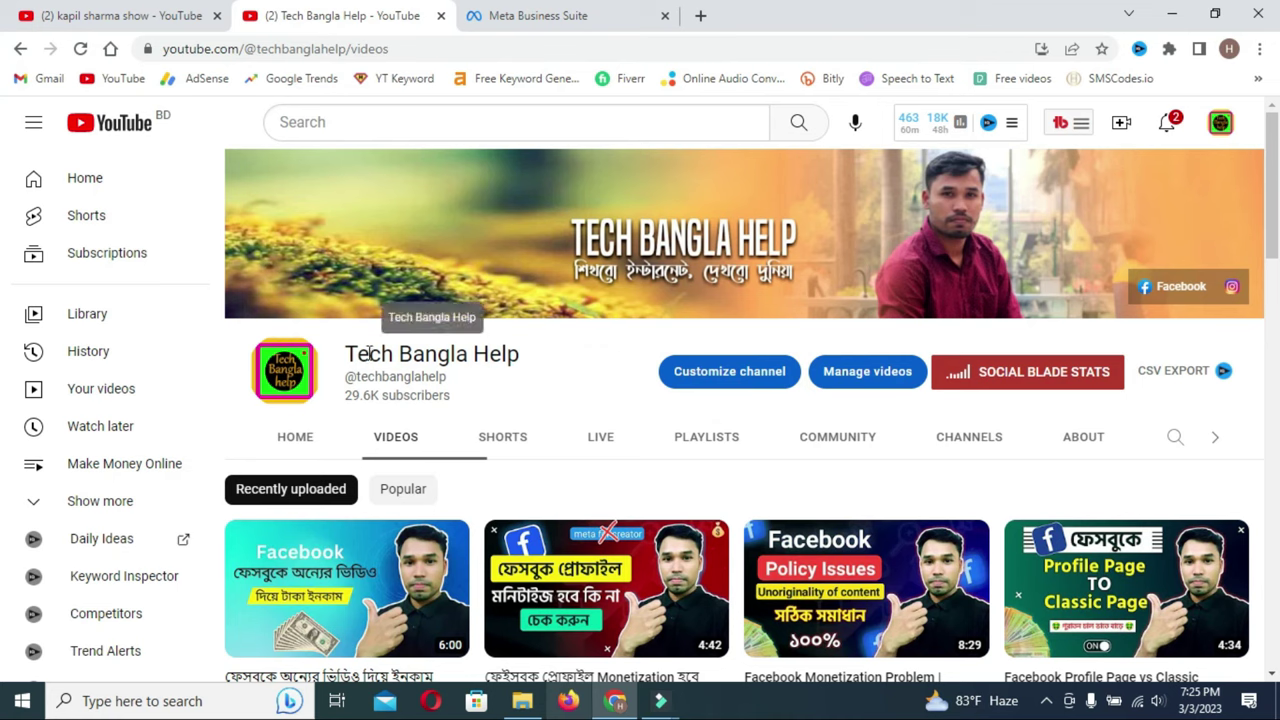
drag(346, 353, 529, 364)
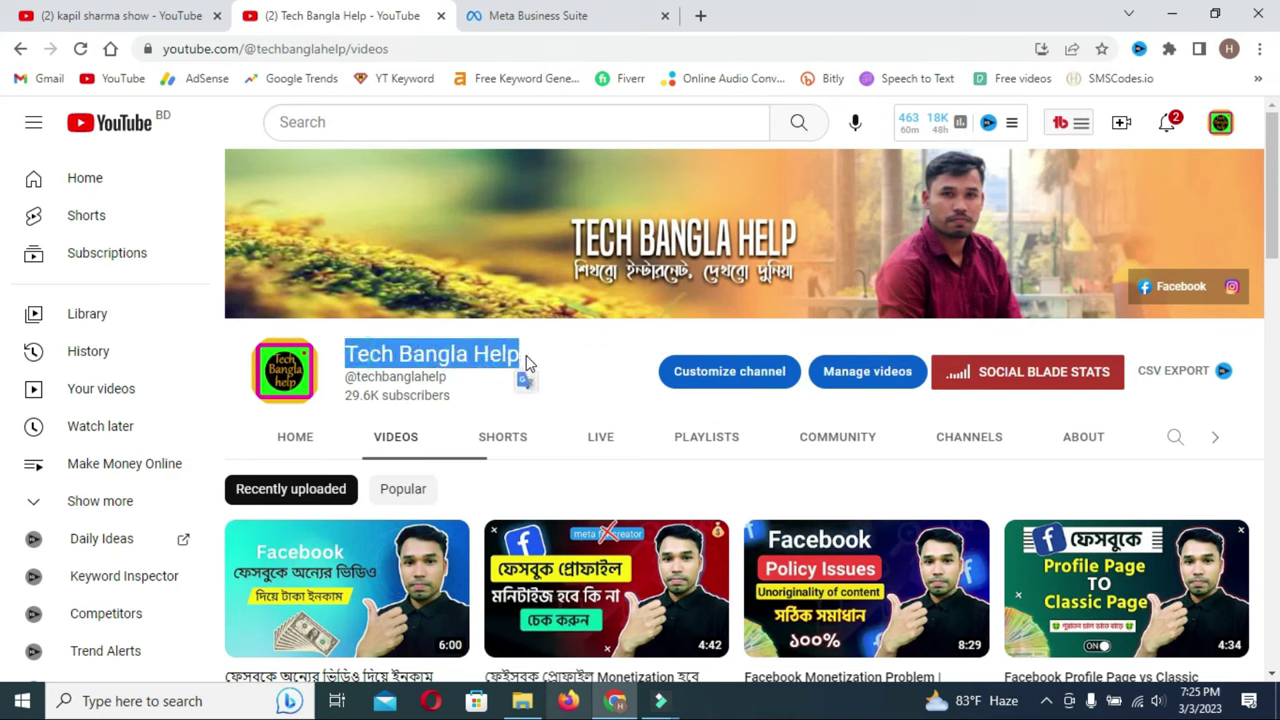
click(589, 348)
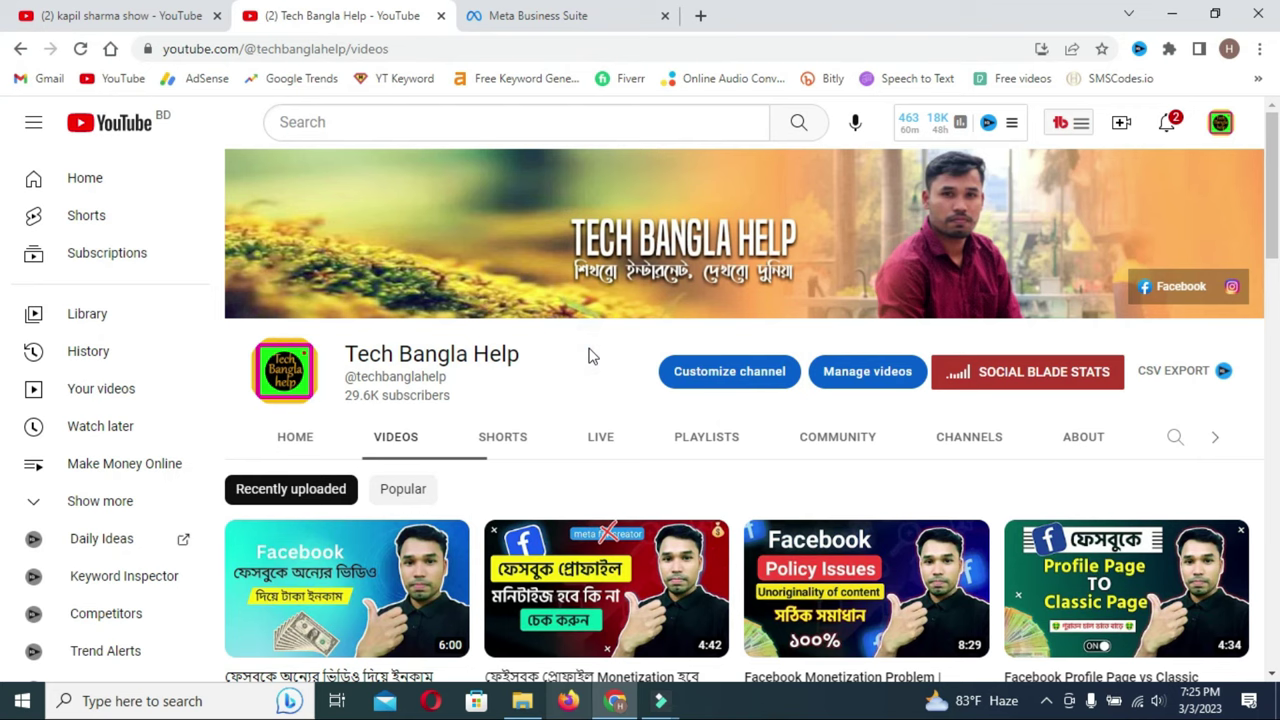